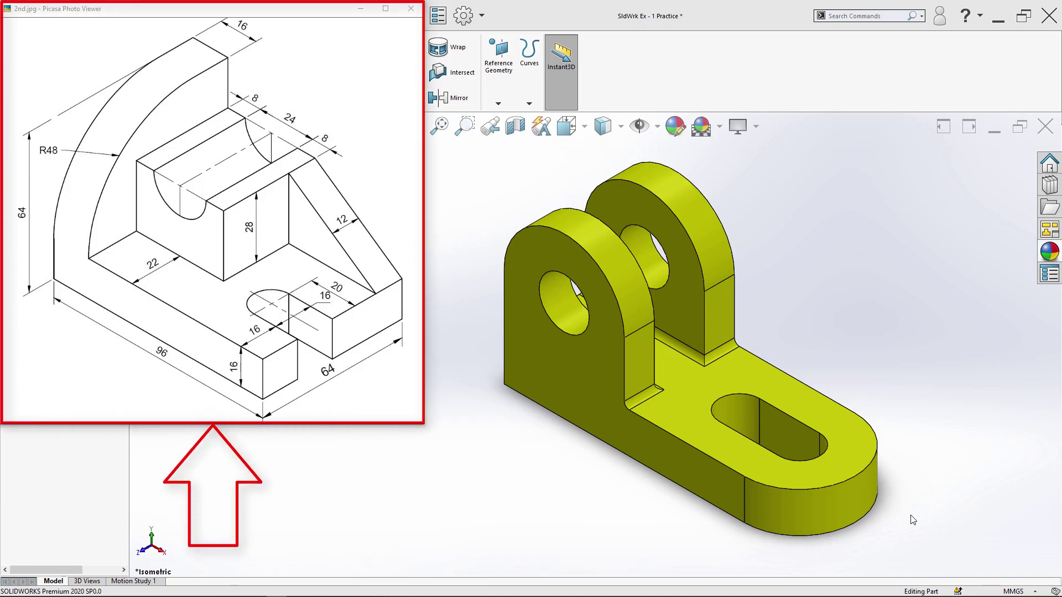
Create a new blank part document (Part3) after reviewing the reference drawing.
{"action": "mouse_move", "coordinate": [446, 469]}
{"action": "middle_mouse_down"}
{"action": "mouse_move", "coordinate": [510, 474]}
{"action": "mouse_move", "coordinate": [499, 478]}
{"action": "mouse_move", "coordinate": [550, 446]}
{"action": "middle_mouse_up"}
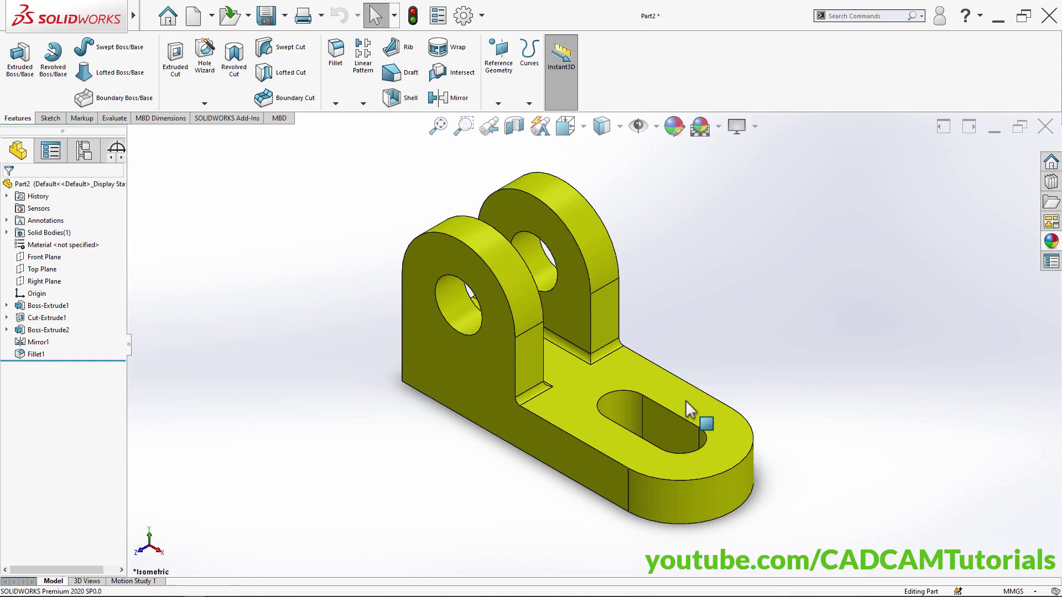
{"action": "left_click", "coordinate": [194, 18]}
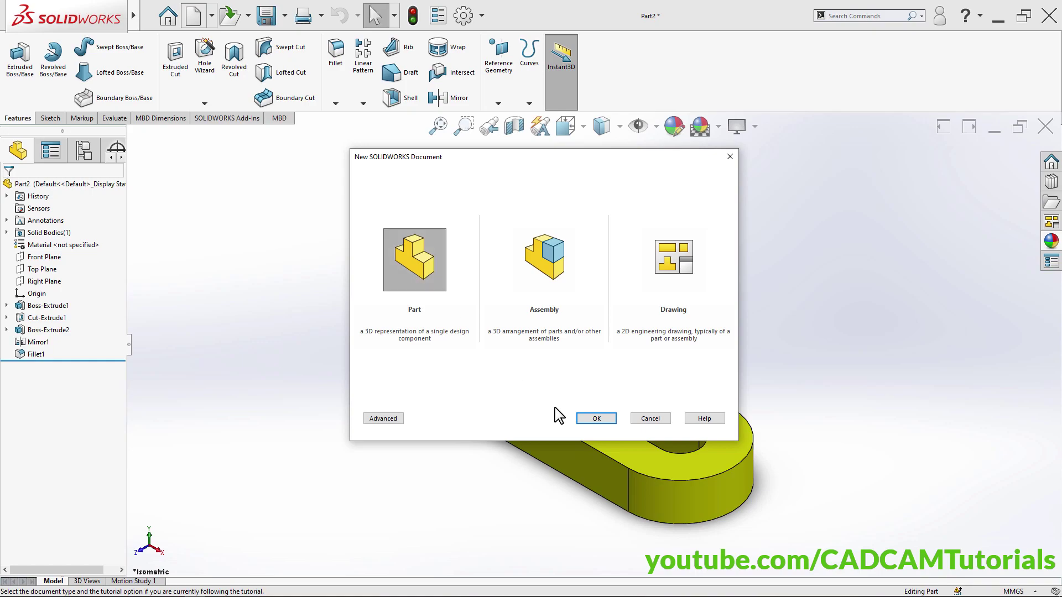
{"action": "left_click", "coordinate": [599, 418]}
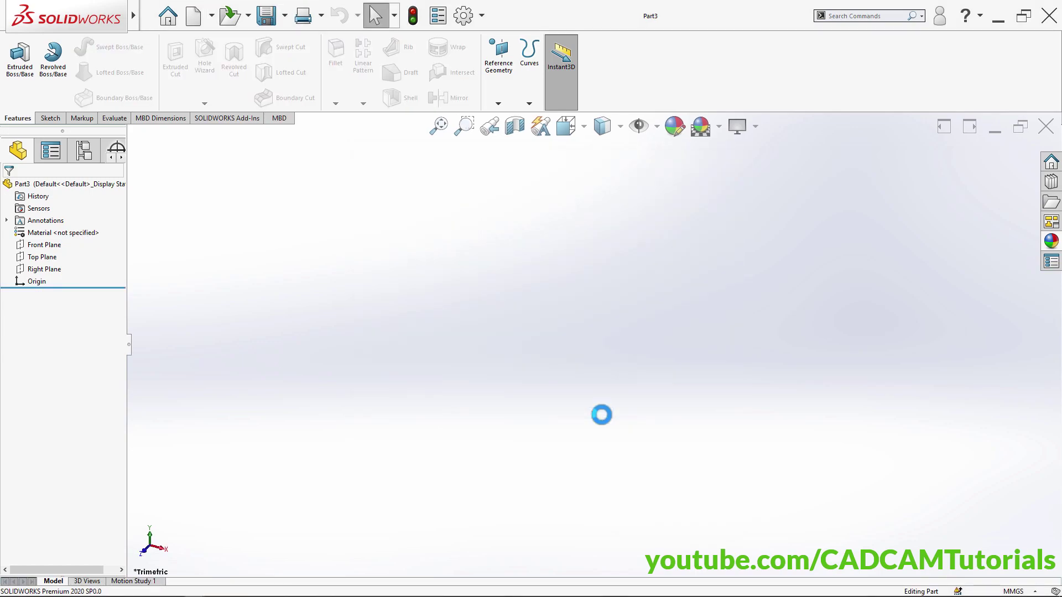
{"action": "key", "text": "alt+Tab"}
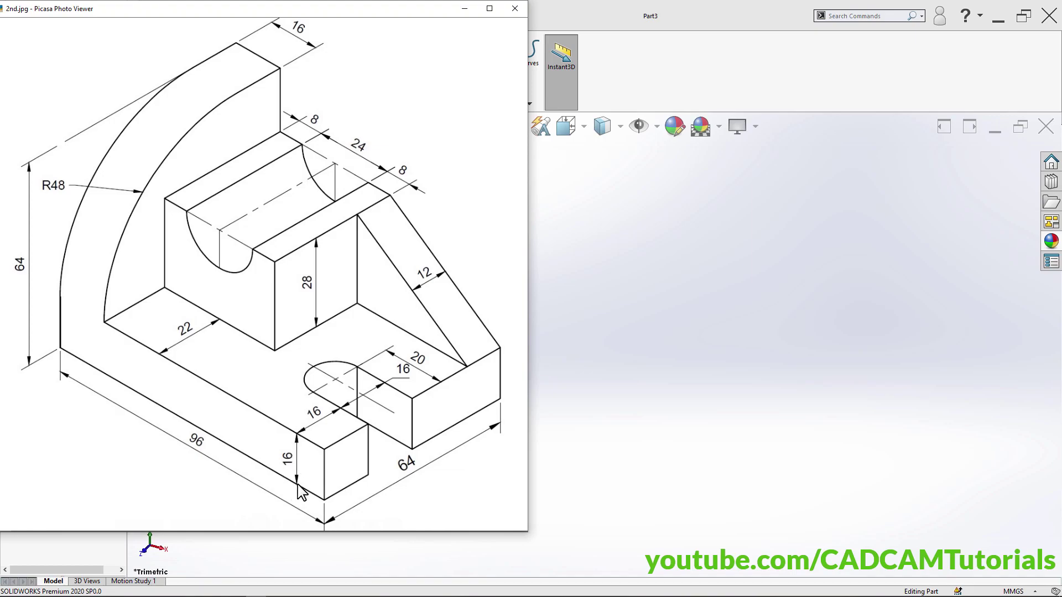
{"action": "left_click", "coordinate": [729, 292]}
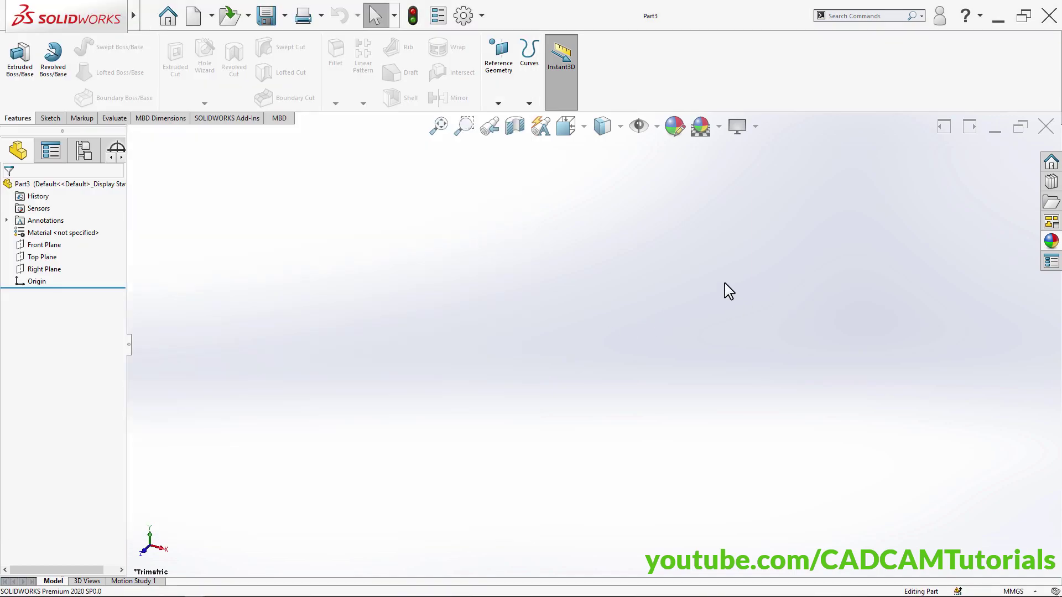
Begin an extruded boss with its sketch on the Top Plane.
{"action": "left_click", "coordinate": [21, 61]}
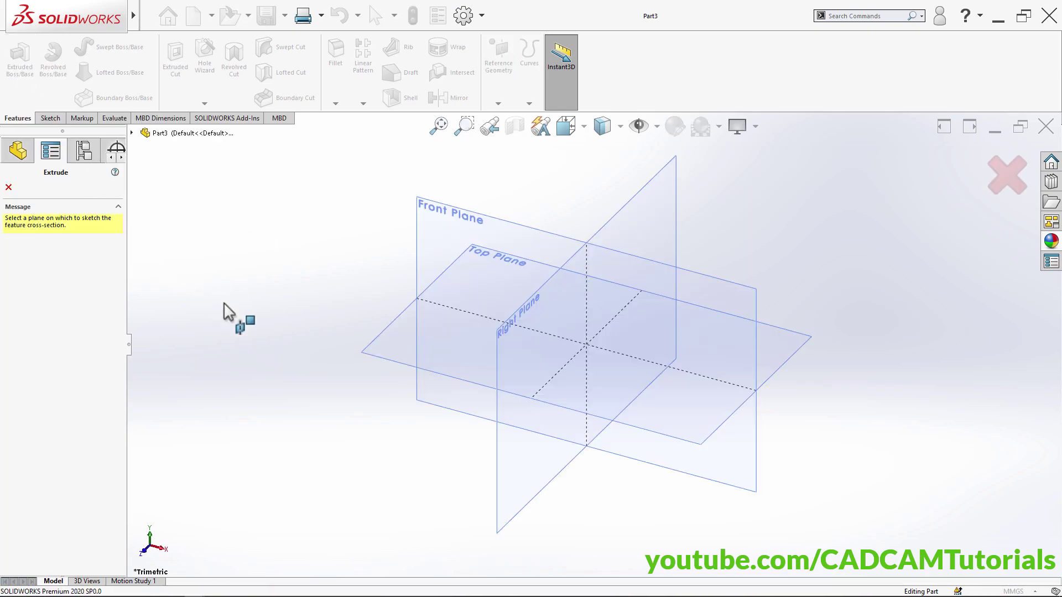
{"action": "left_click", "coordinate": [450, 358]}
{"action": "mouse_move", "coordinate": [620, 359]}
{"action": "middle_mouse_down", "text": "ctrl"}
{"action": "mouse_move", "coordinate": [614, 351]}
{"action": "mouse_move", "coordinate": [396, 453]}
{"action": "mouse_move", "coordinate": [360, 457]}
{"action": "middle_mouse_up", "text": "ctrl"}
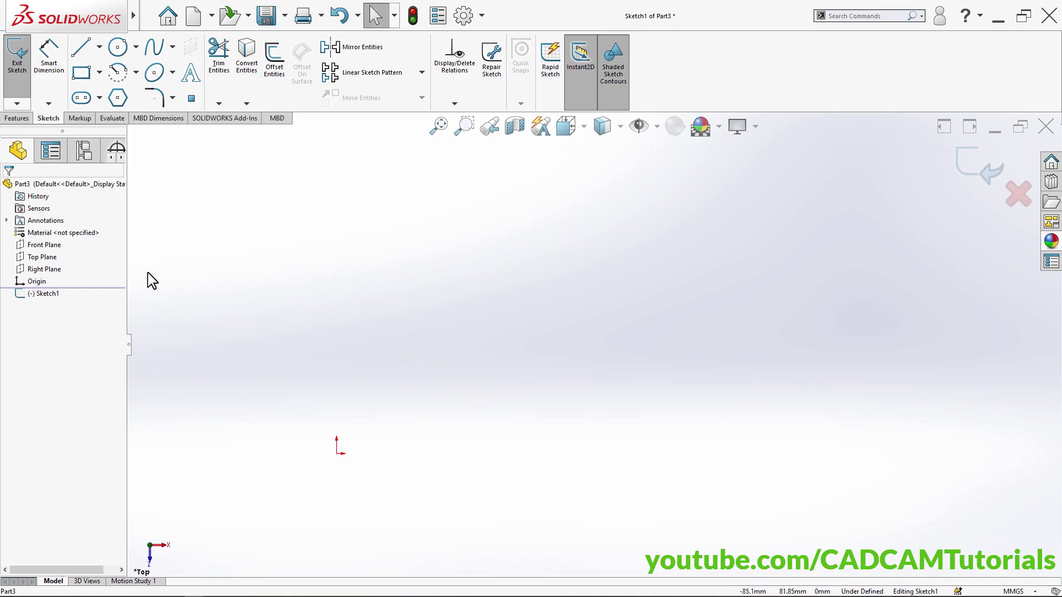
Draw a corner rectangle from the origin up and to the right.
{"action": "left_click", "coordinate": [82, 74]}
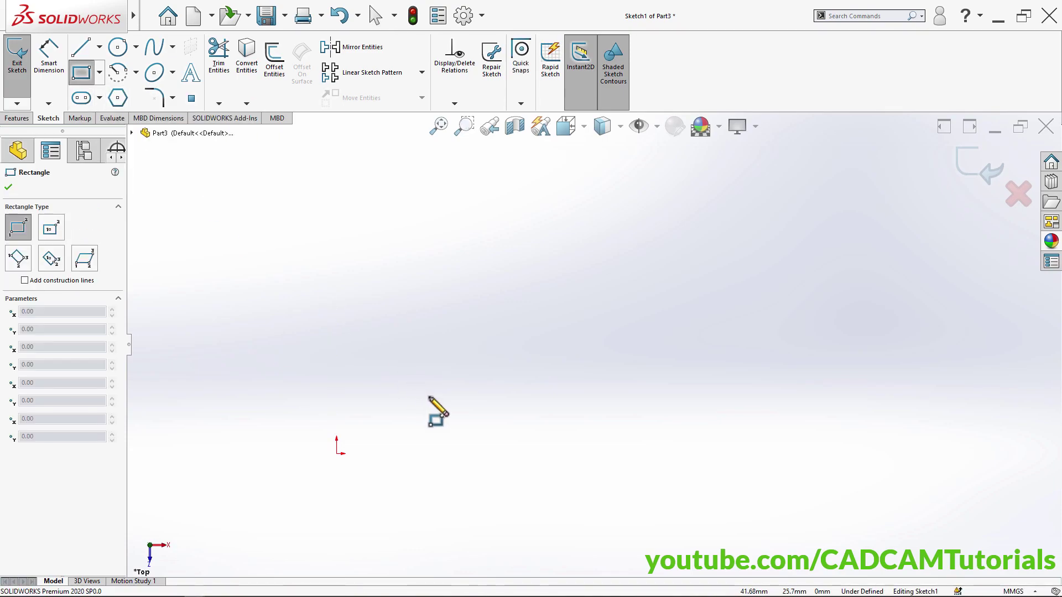
{"action": "key", "text": "alt+Tab"}
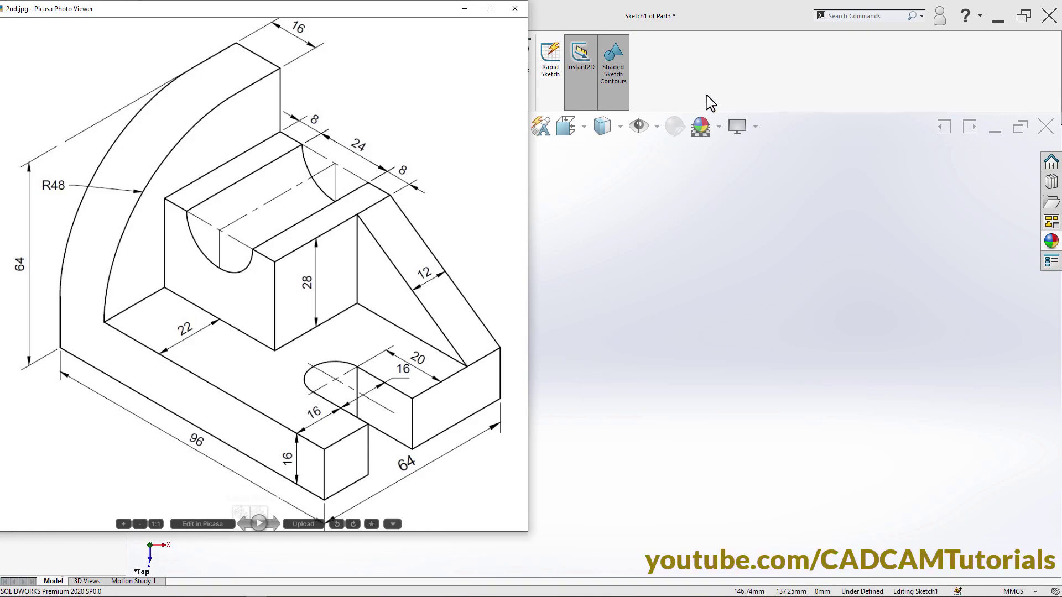
{"action": "key", "text": "alt+Tab"}
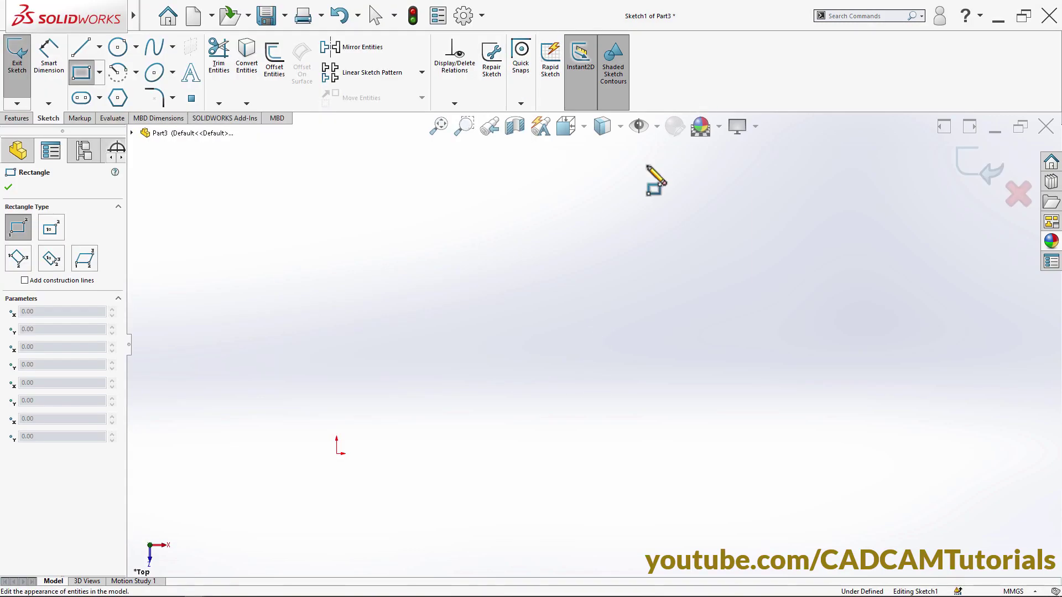
{"action": "left_click", "coordinate": [336, 454]}
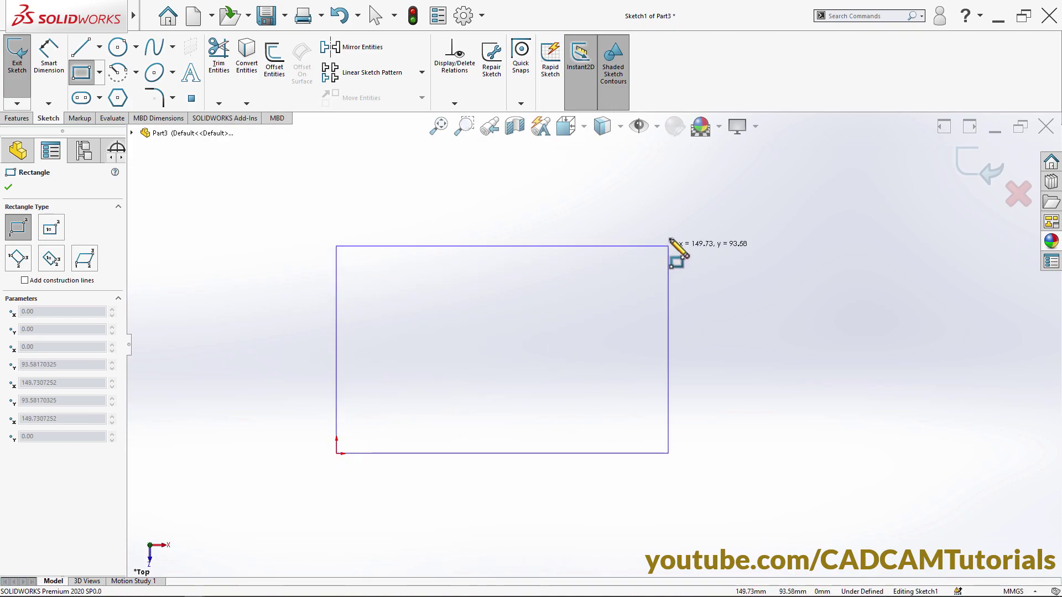
{"action": "left_click", "coordinate": [660, 220]}
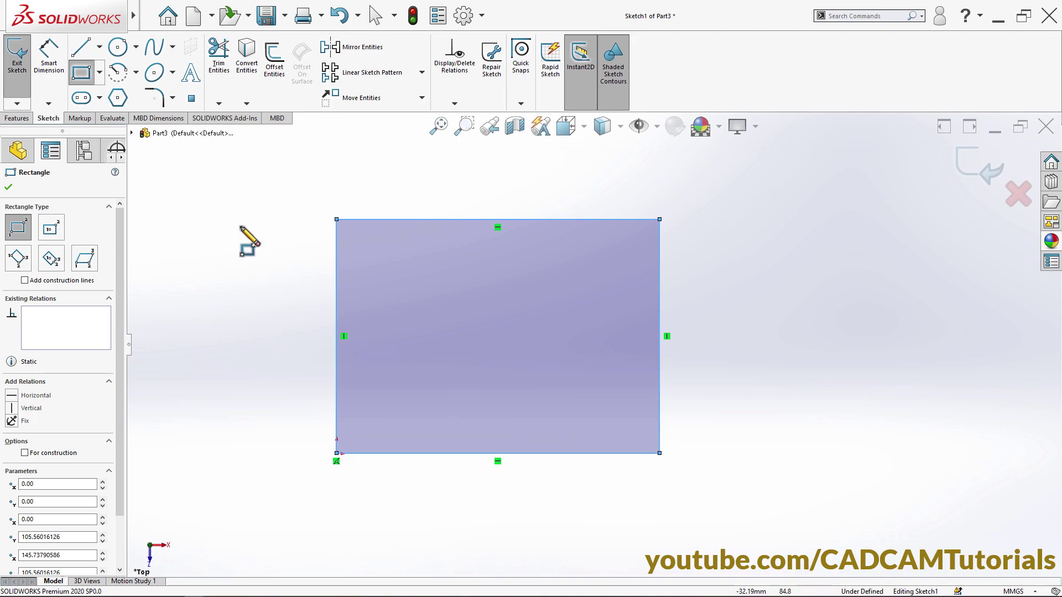
Dimension the rectangle 96 mm wide by 64 mm tall and exit the sketch.
{"action": "left_click", "coordinate": [55, 75]}
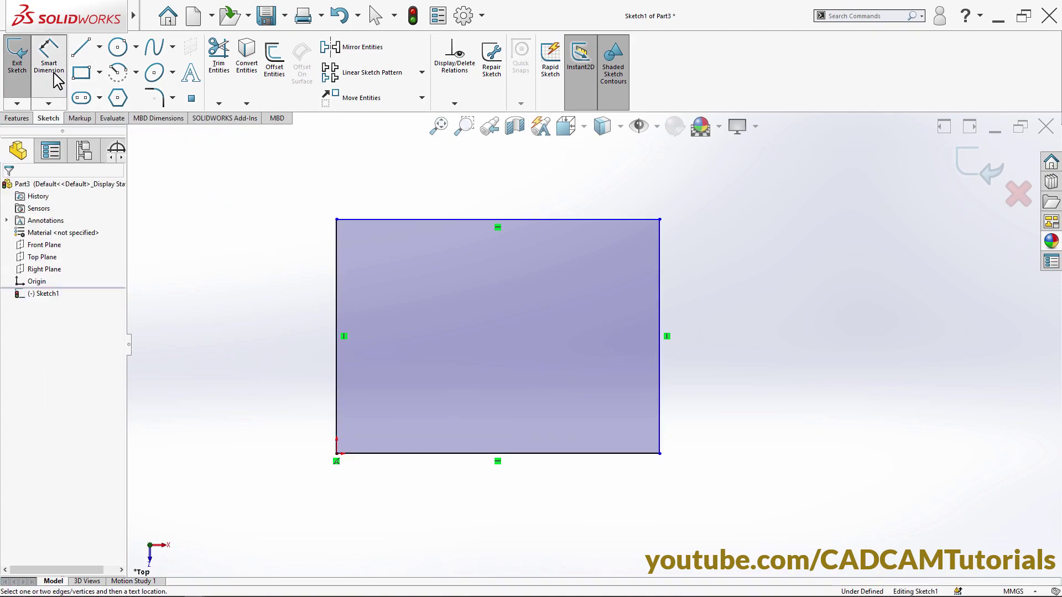
{"action": "left_click", "coordinate": [556, 462]}
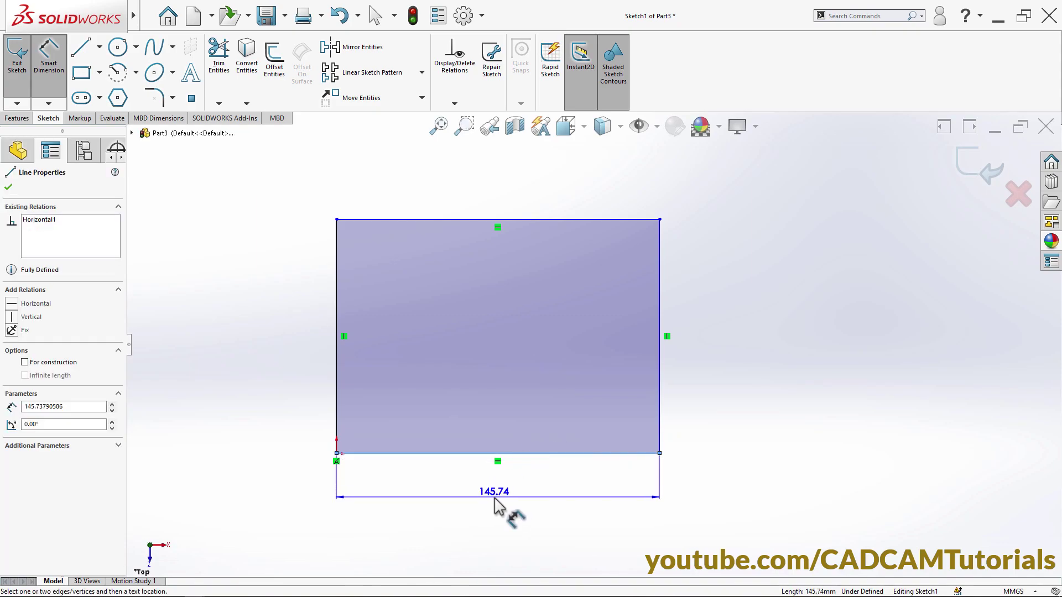
{"action": "left_click", "coordinate": [578, 486]}
{"action": "type", "text": "96"}
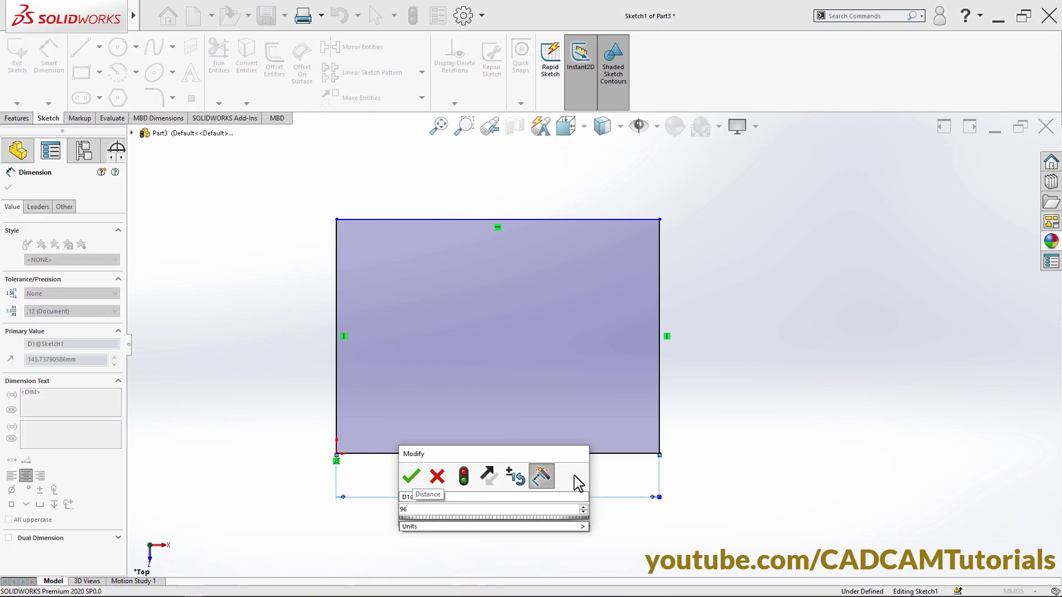
{"action": "key", "text": "Return"}
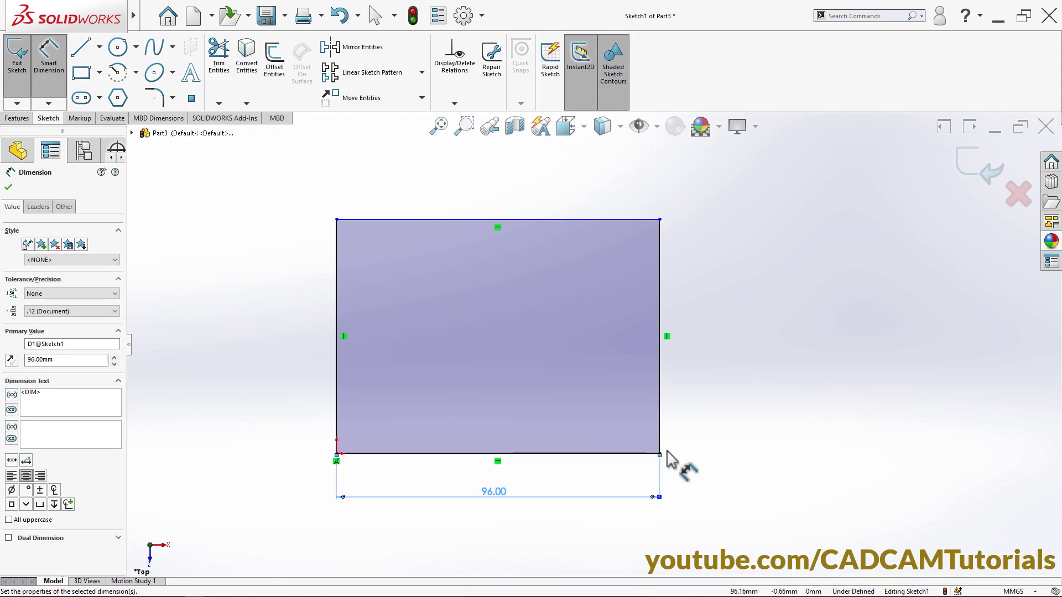
{"action": "left_click", "coordinate": [661, 380]}
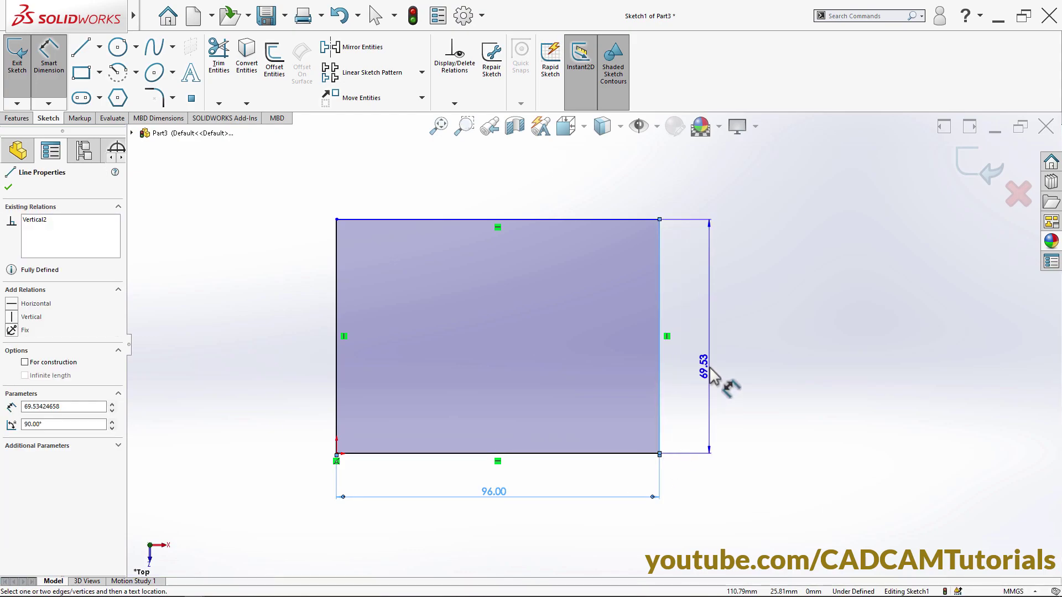
{"action": "left_click", "coordinate": [719, 385]}
{"action": "type", "text": "64"}
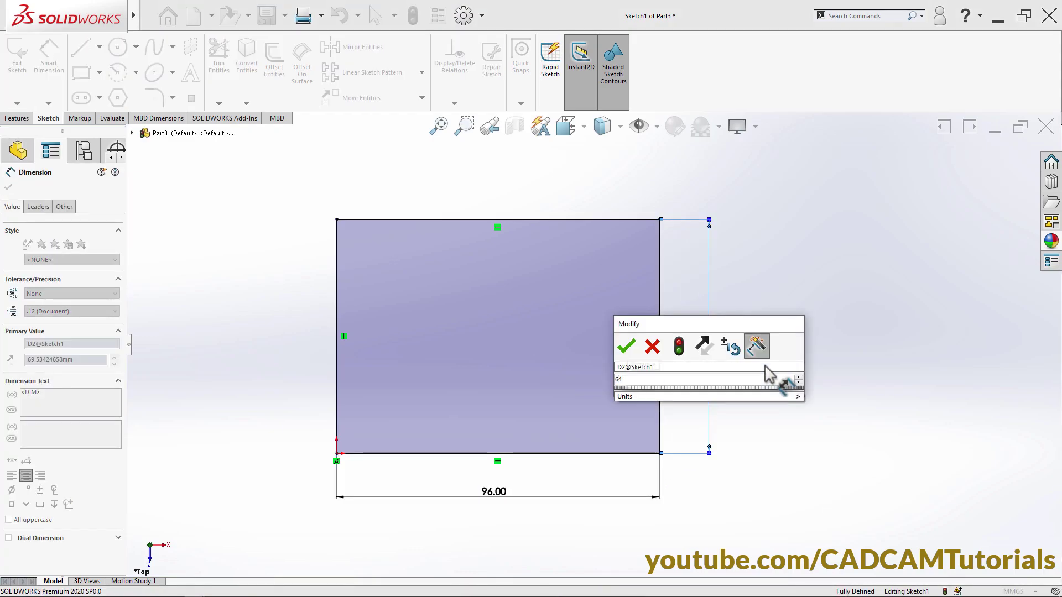
{"action": "key", "text": "Return"}
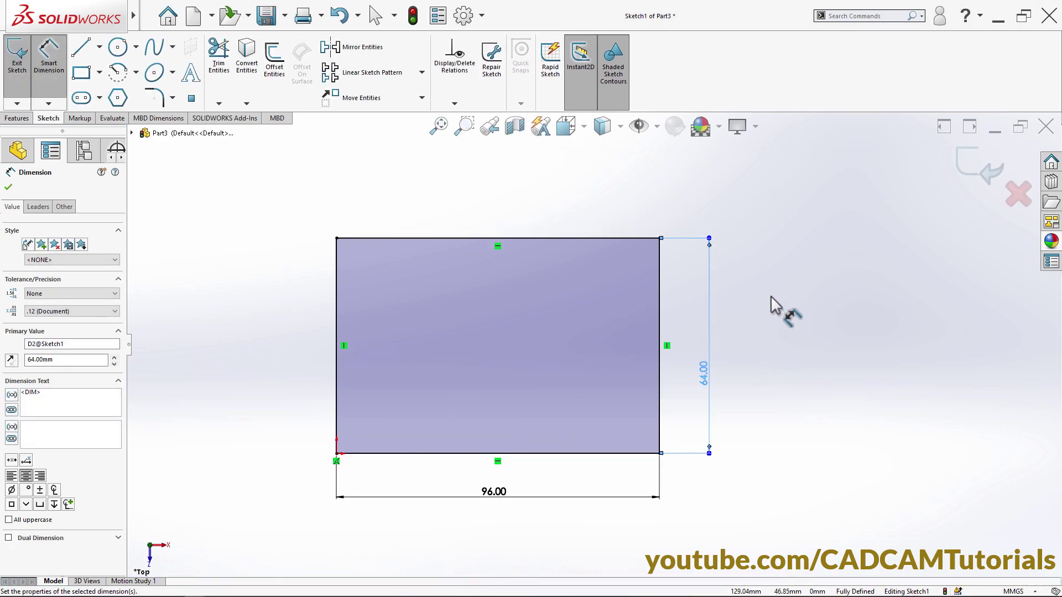
{"action": "right_click", "coordinate": [772, 282]}
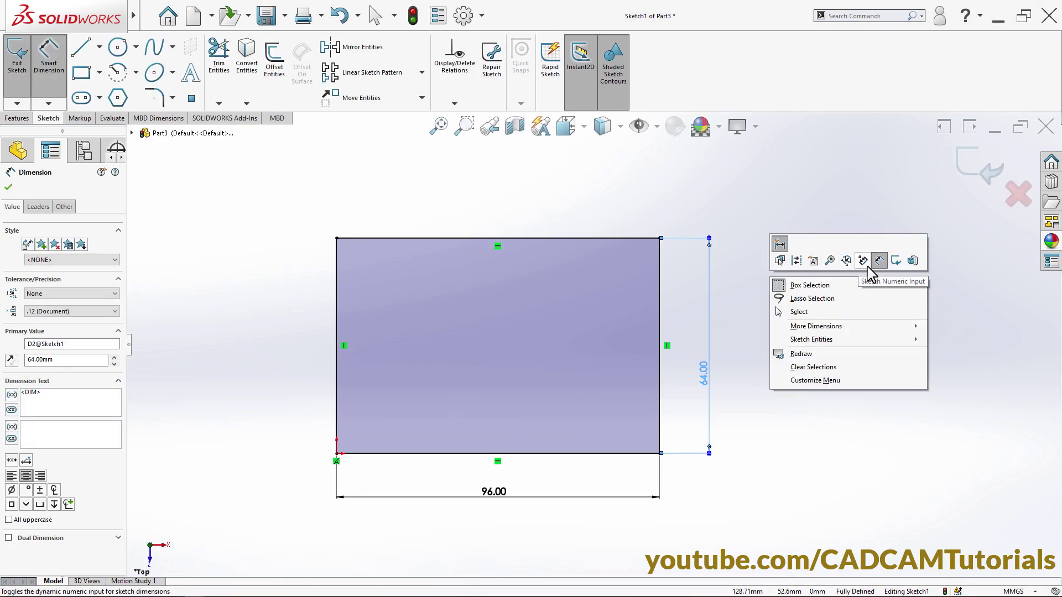
{"action": "left_click", "coordinate": [896, 261]}
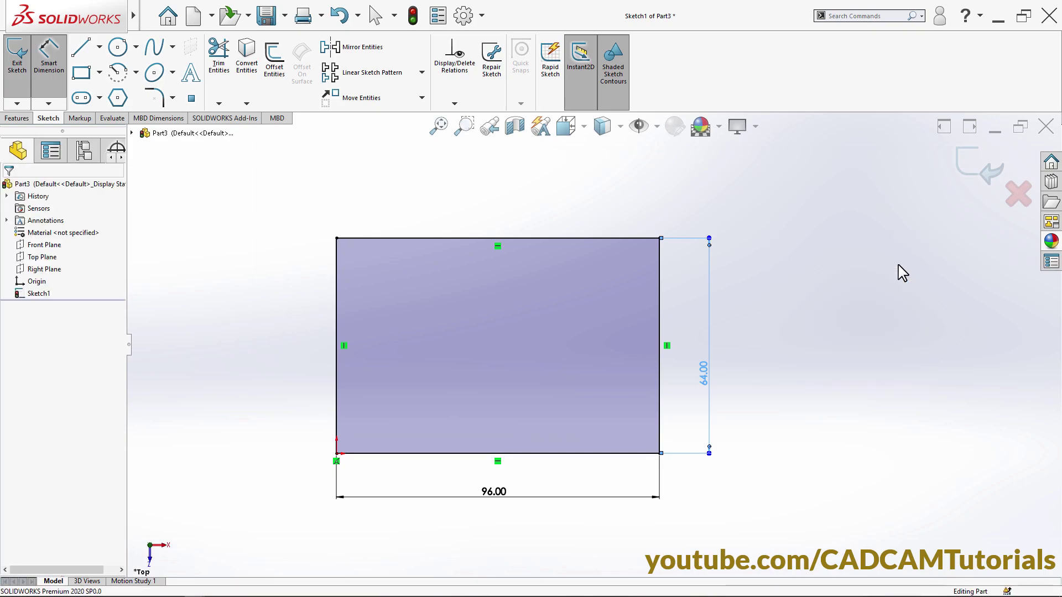
{"action": "key", "text": "e"}
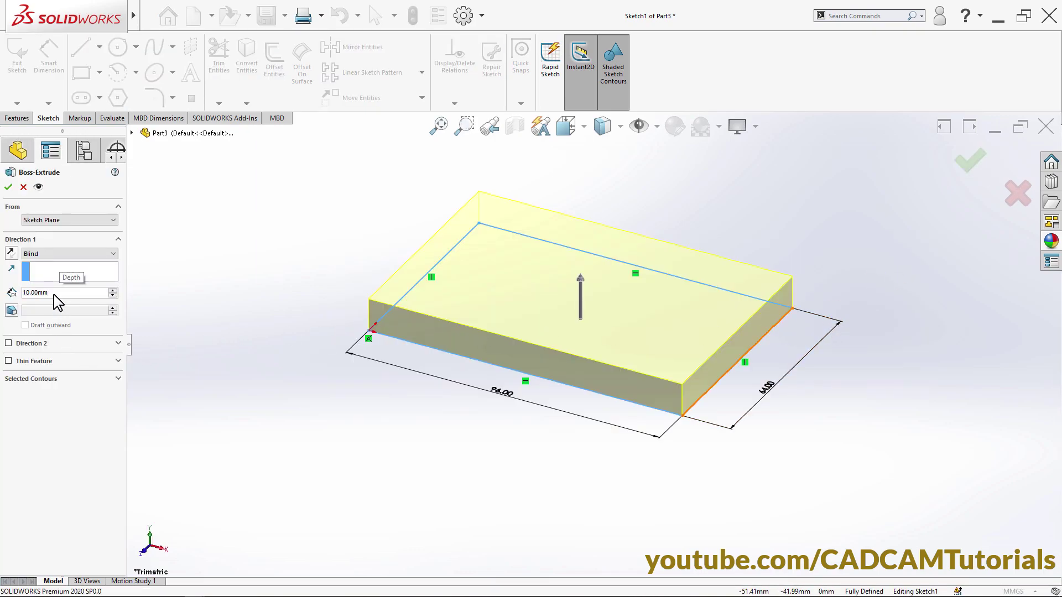
Extrude the base block 16 mm deep, then recheck the reference drawing.
{"action": "type", "text": "16"}
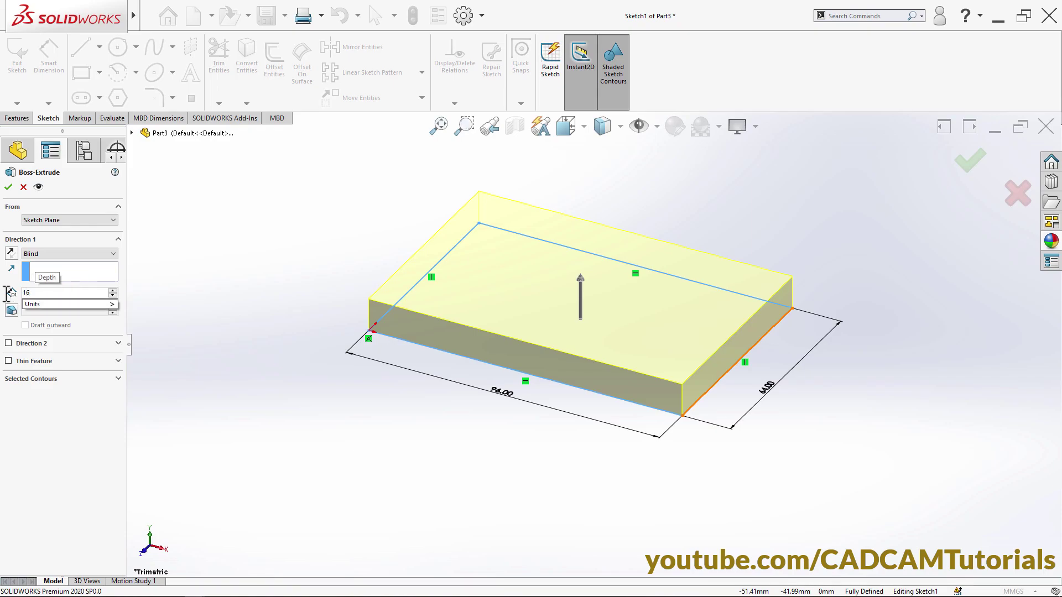
{"action": "key", "text": "Return"}
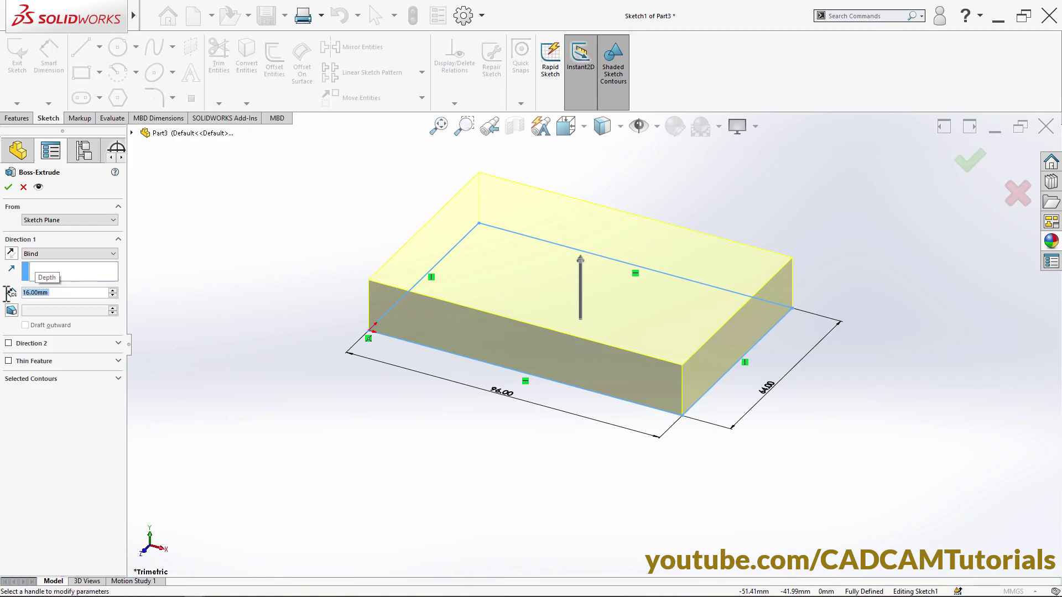
{"action": "left_click", "coordinate": [8, 188]}
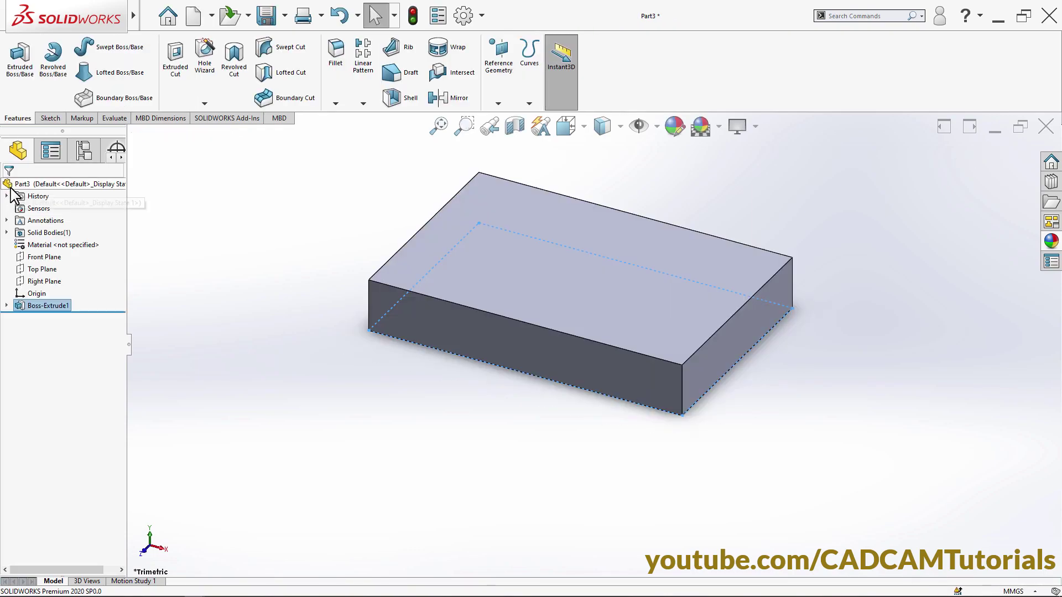
{"action": "middle_click_drag", "start_coordinate": [548, 416], "coordinate": [484, 510], "text": "ctrl"}
{"action": "key", "text": "alt+Tab"}
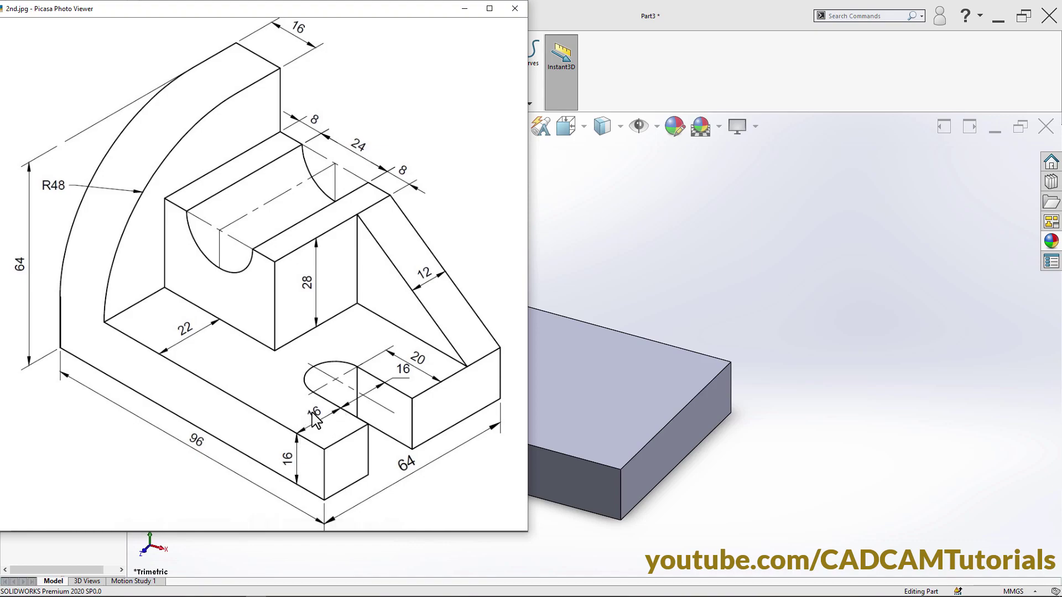
Begin an extruded cut sketched on the block's top face, viewed Normal To.
{"action": "left_click", "coordinate": [698, 289]}
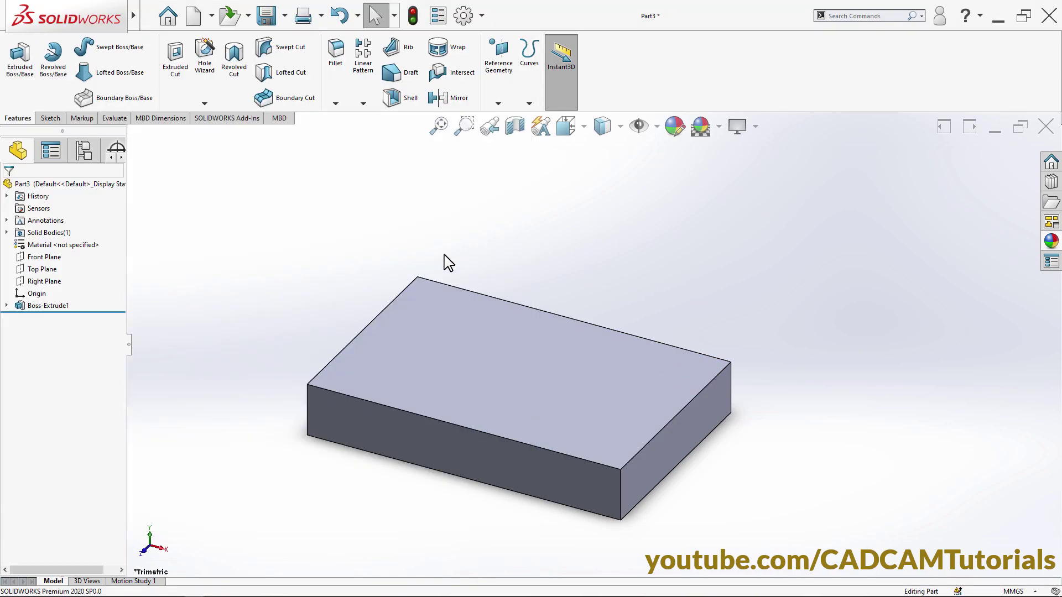
{"action": "left_click", "coordinate": [177, 76]}
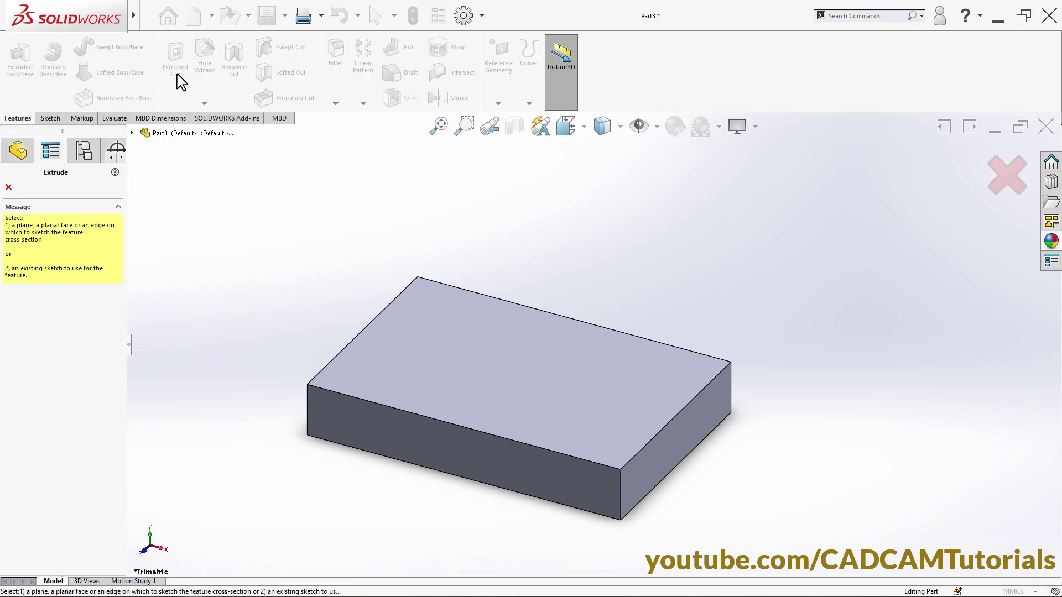
{"action": "left_click", "coordinate": [602, 419]}
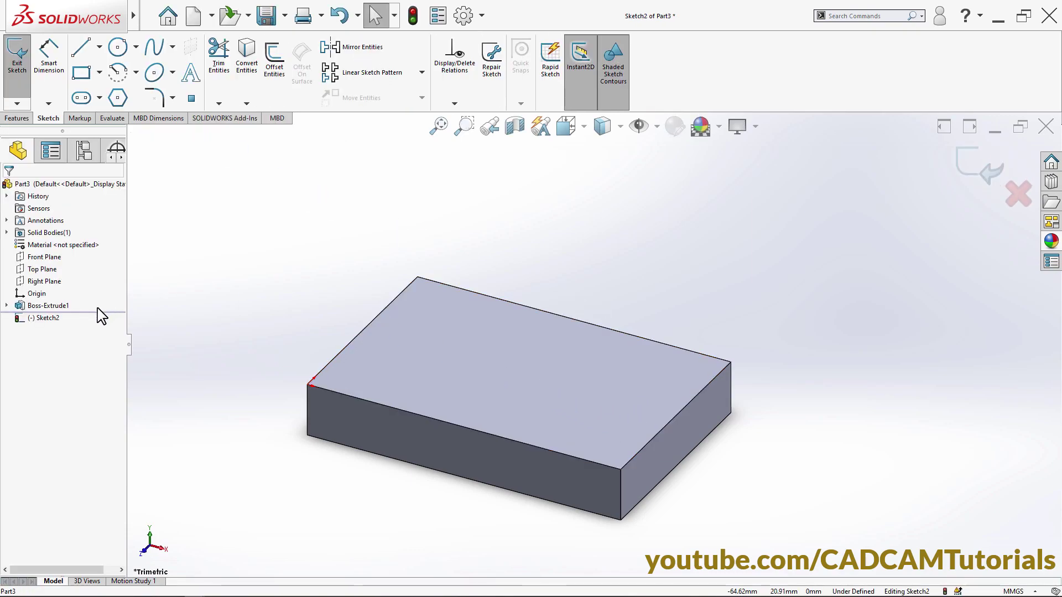
{"action": "left_click", "coordinate": [45, 319]}
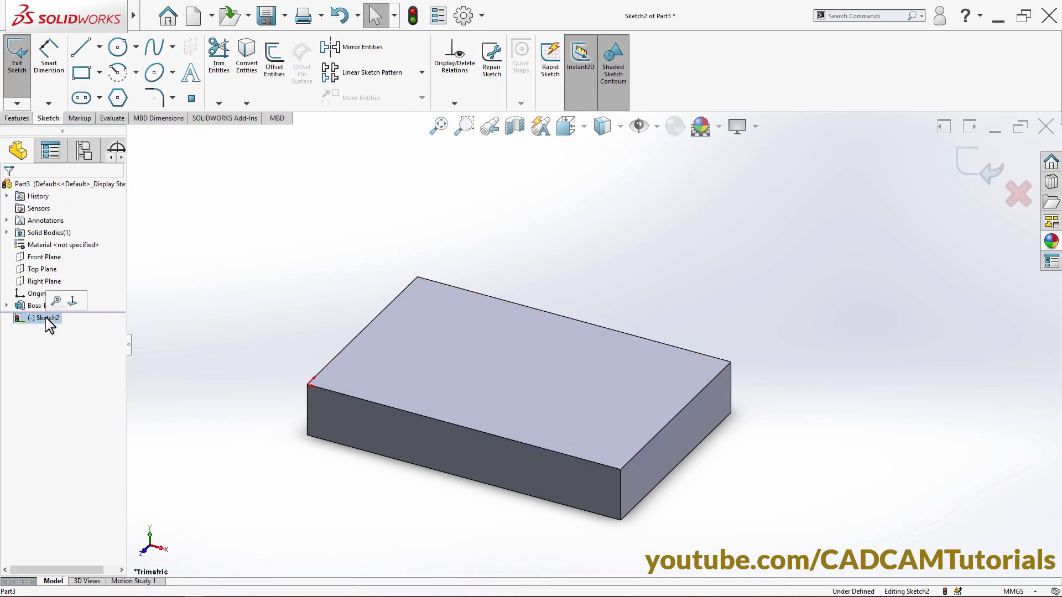
{"action": "left_click", "coordinate": [74, 305]}
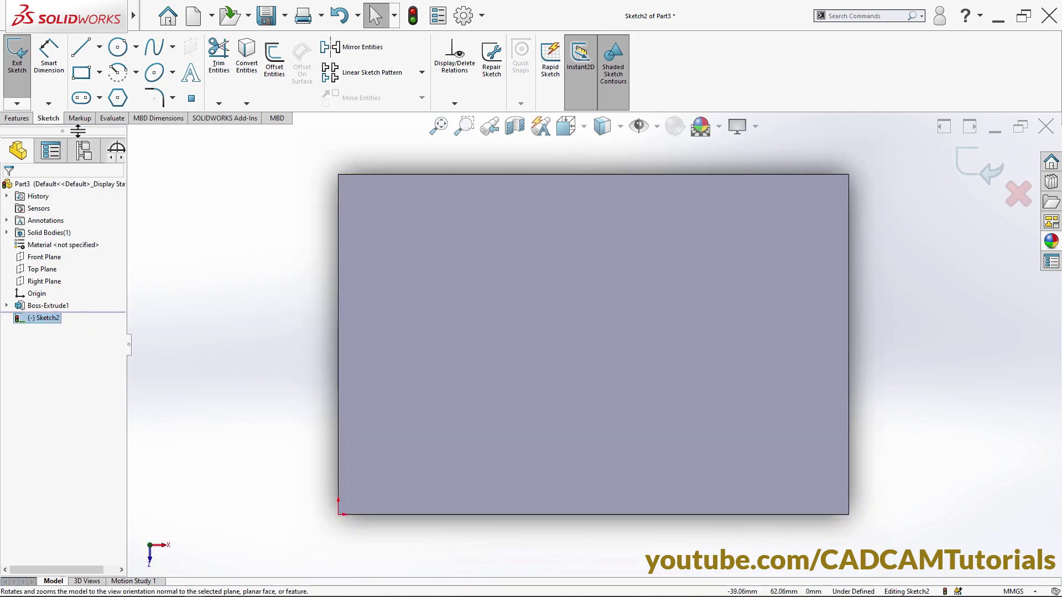
Draw a straight slot running in from the block's right edge.
{"action": "left_click", "coordinate": [82, 100]}
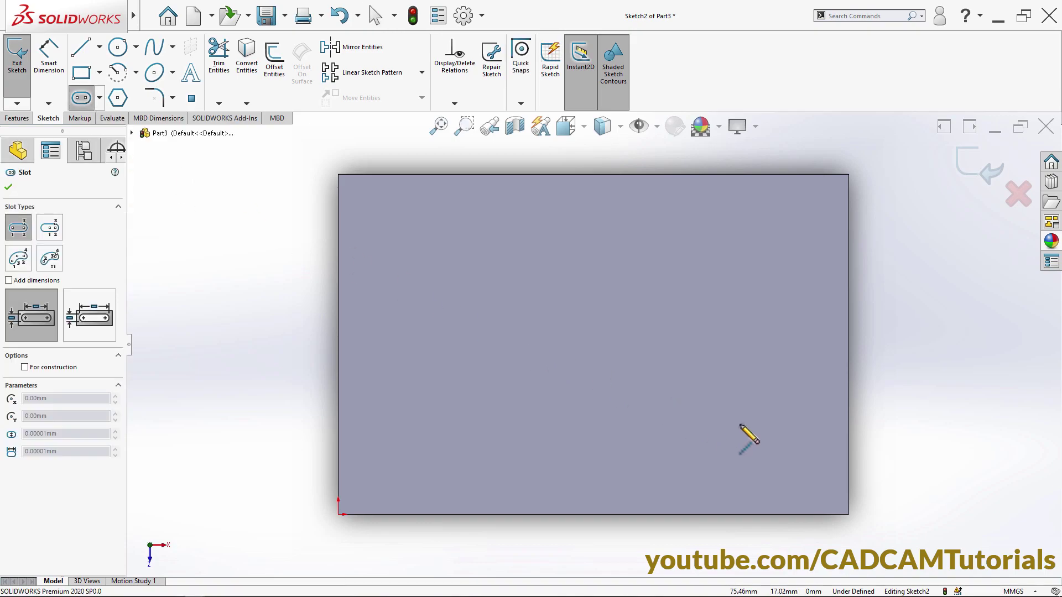
{"action": "left_click", "coordinate": [850, 418]}
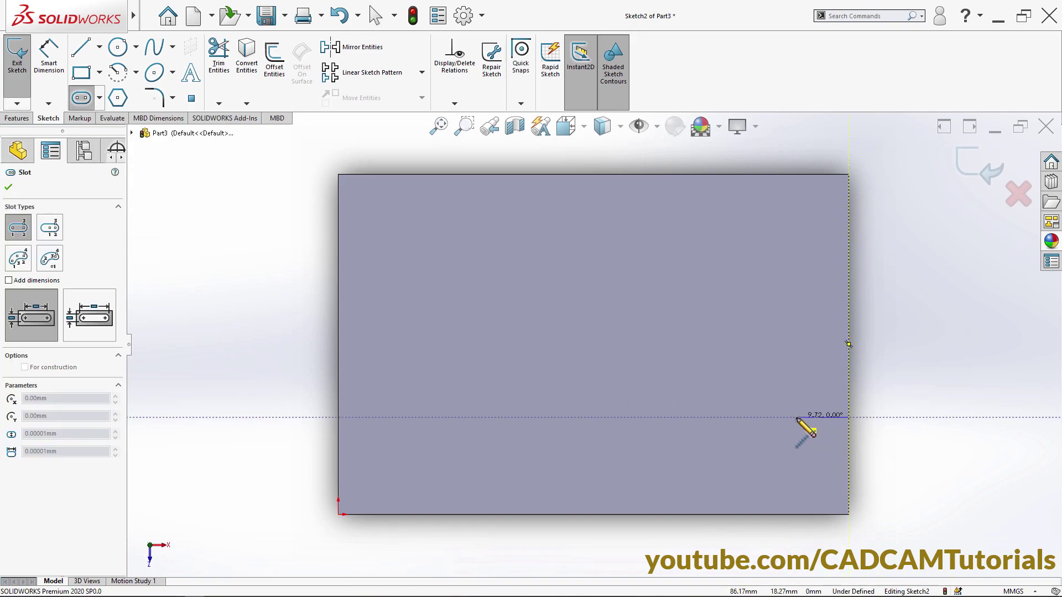
{"action": "left_click", "coordinate": [736, 418]}
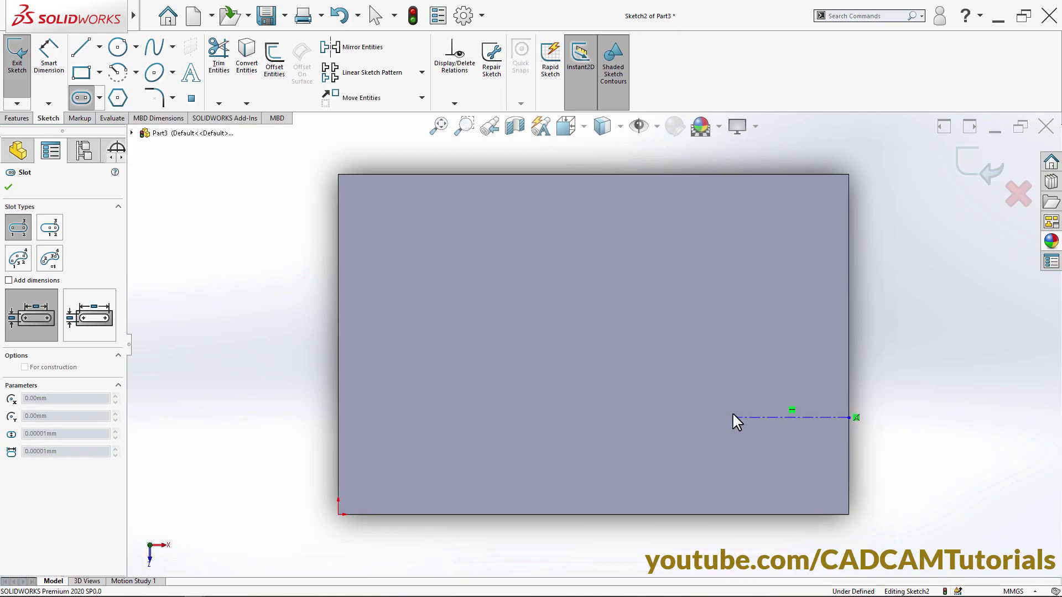
{"action": "left_click", "coordinate": [706, 383]}
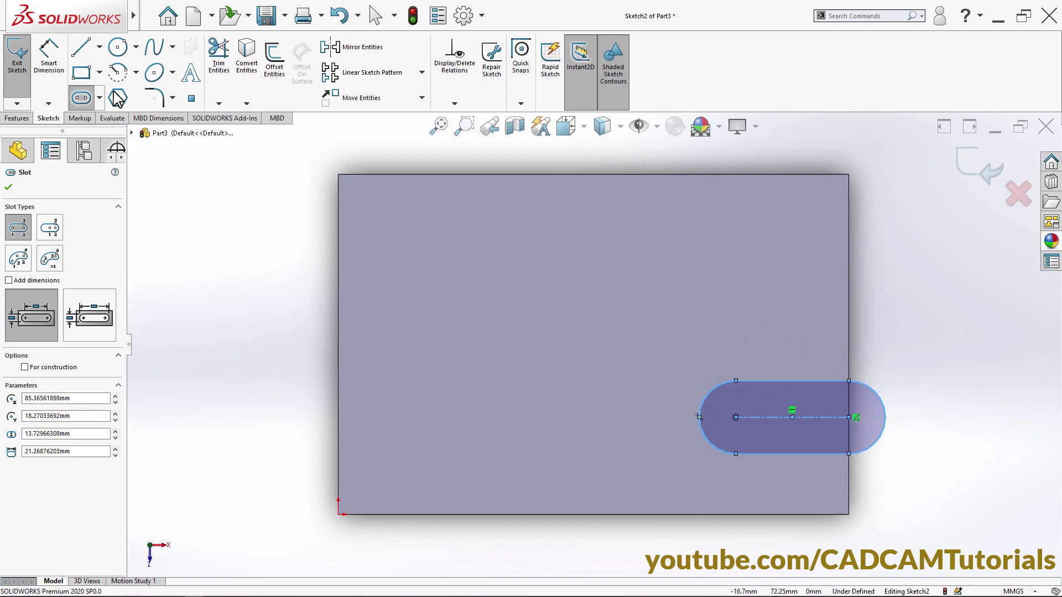
{"action": "left_click", "coordinate": [40, 67]}
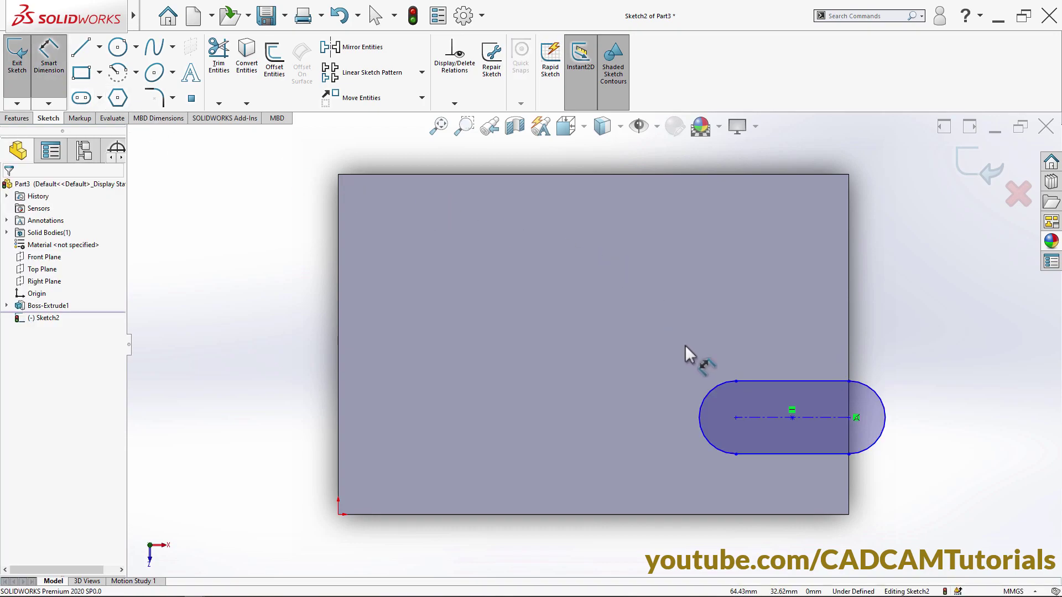
Dimension the slot to 20 mm length with R8 ends.
{"action": "left_click", "coordinate": [765, 416]}
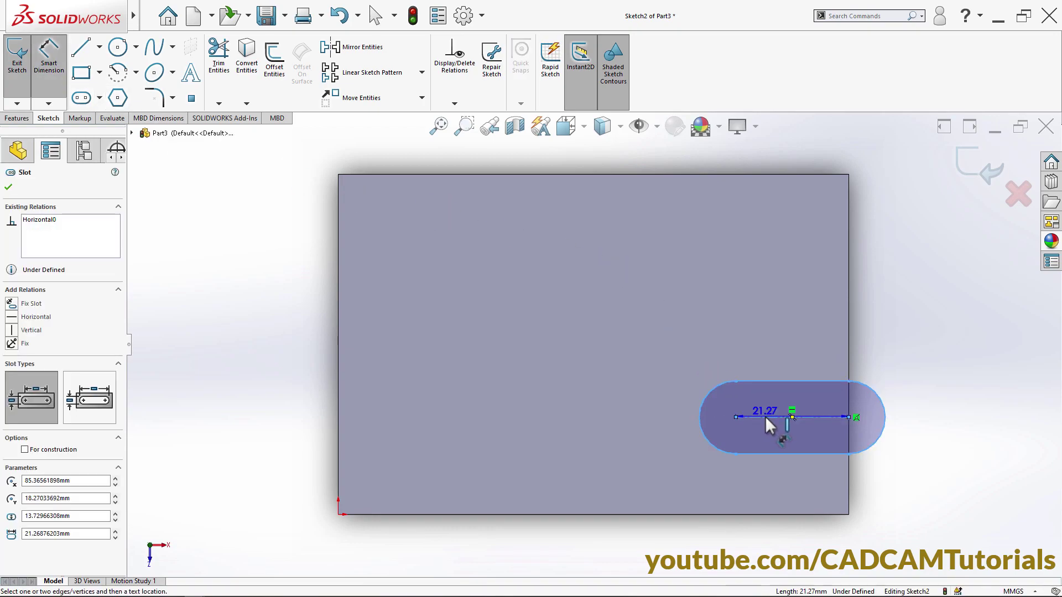
{"action": "left_click", "coordinate": [795, 355]}
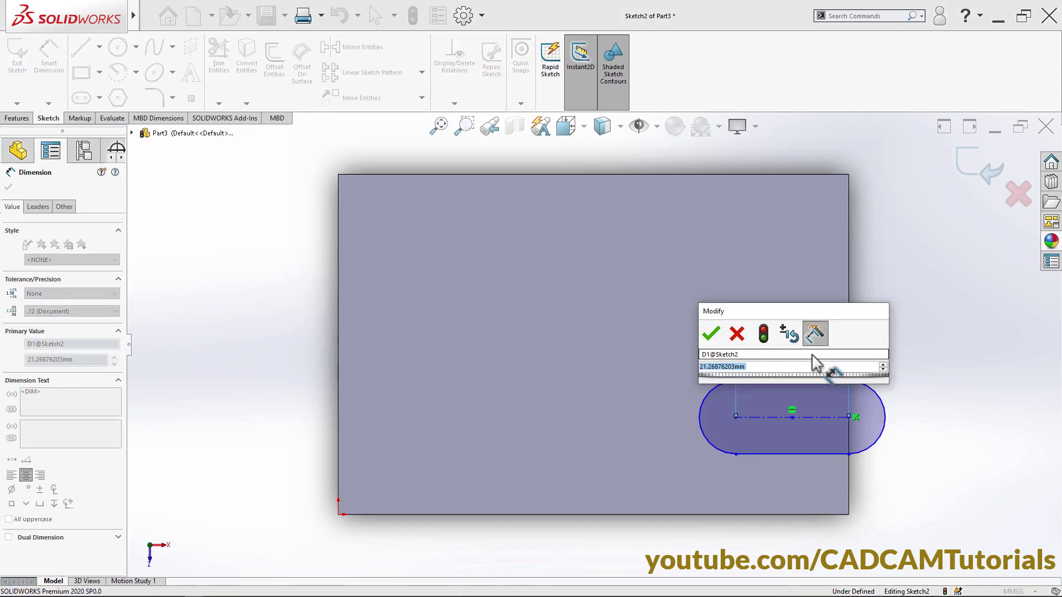
{"action": "type", "text": "20"}
{"action": "key", "text": "Return"}
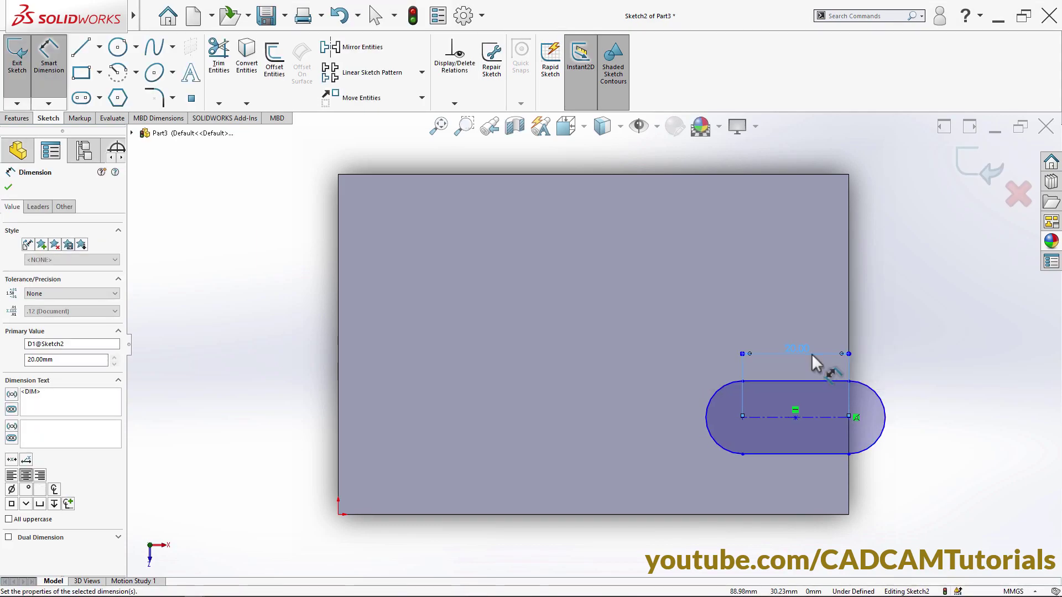
{"action": "left_click", "coordinate": [708, 403]}
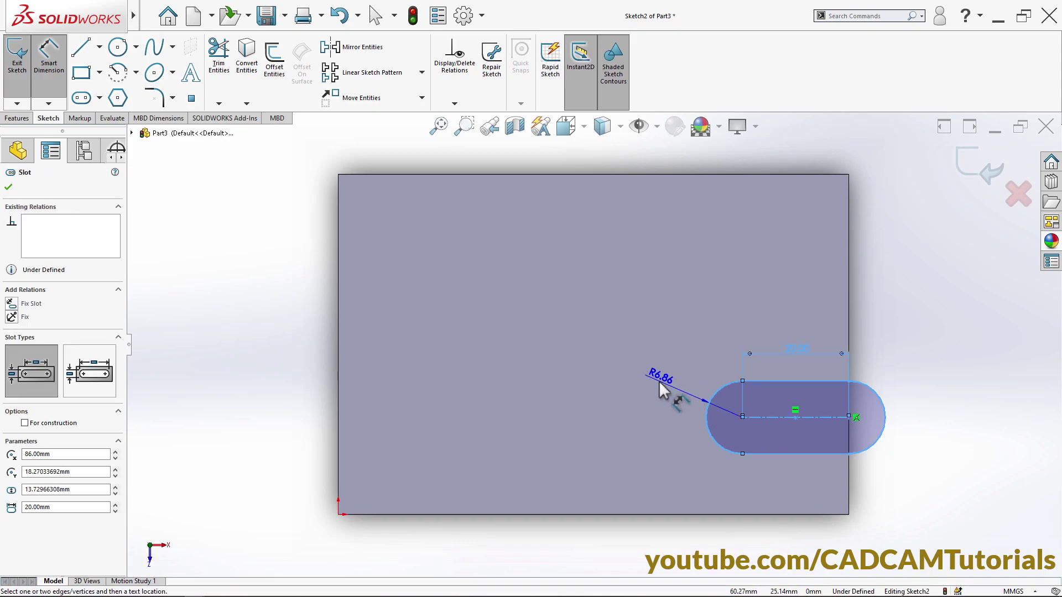
{"action": "left_click", "coordinate": [624, 397]}
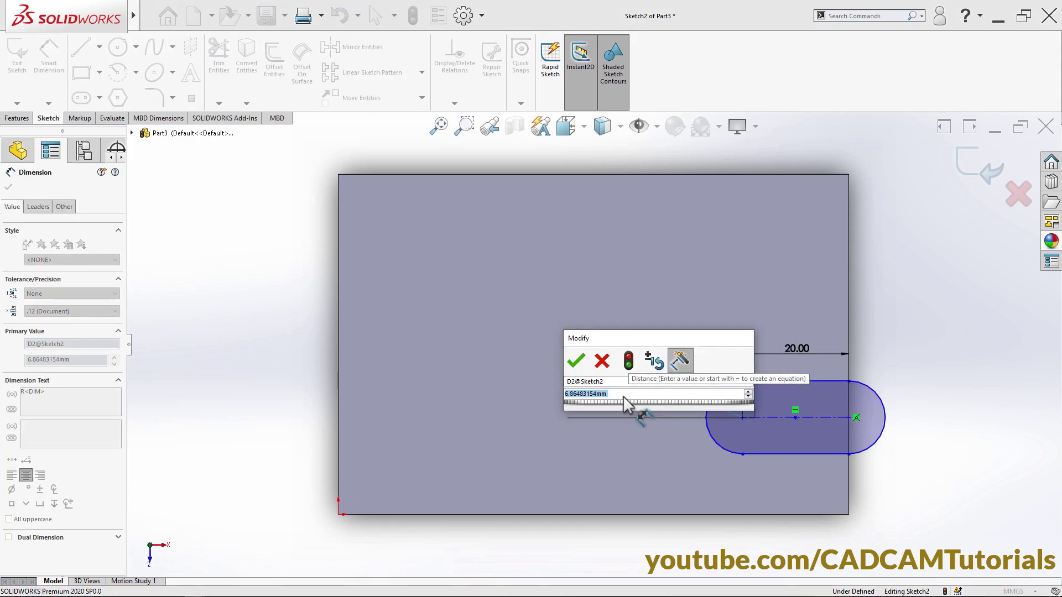
{"action": "type", "text": "8"}
{"action": "key", "text": "Return"}
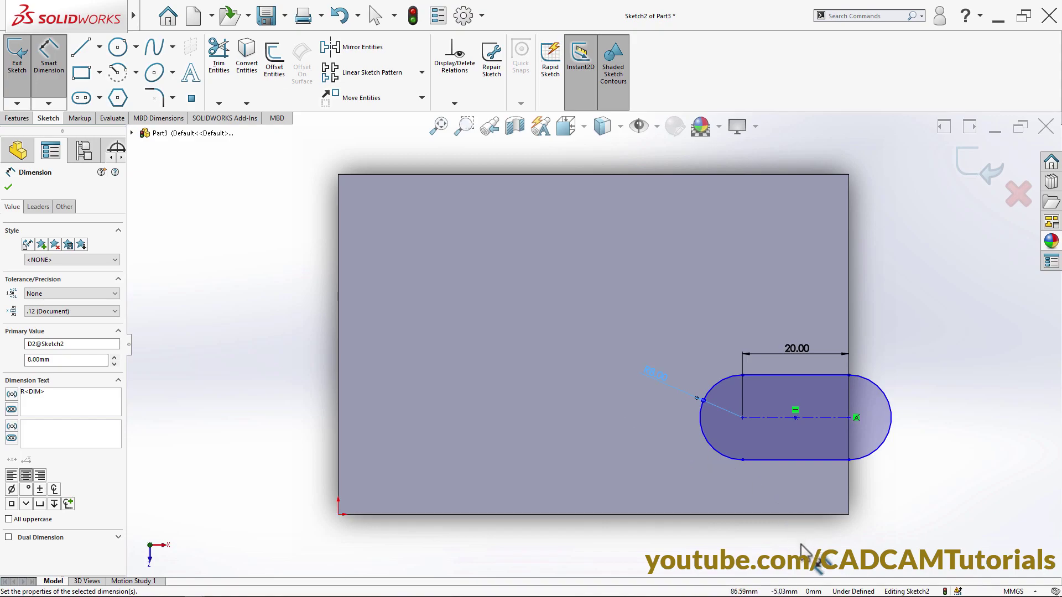
Position the slot 16 mm above the block's bottom edge.
{"action": "left_click", "coordinate": [804, 514]}
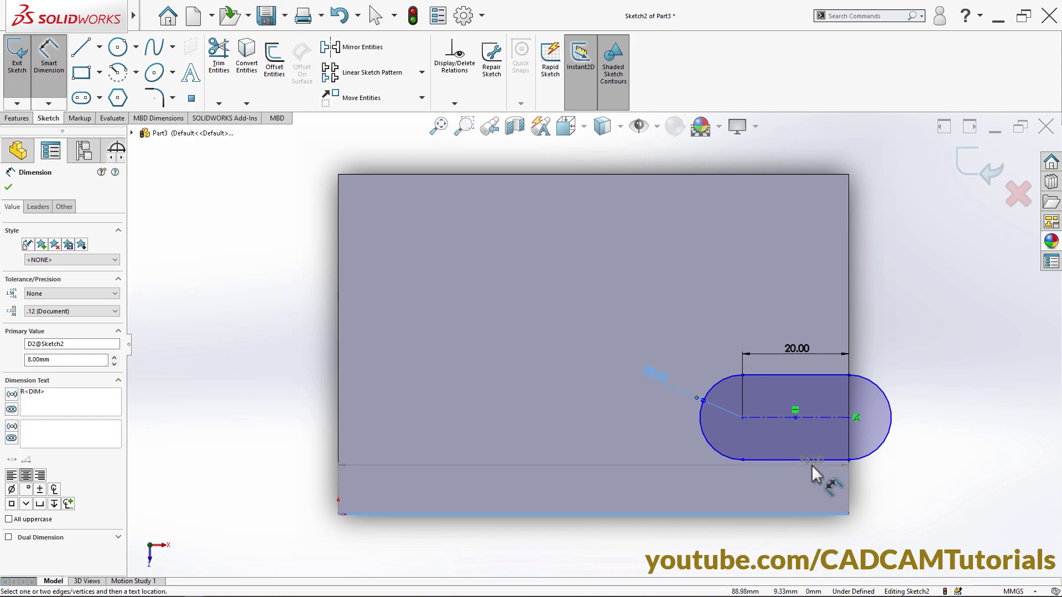
{"action": "left_click", "coordinate": [806, 460]}
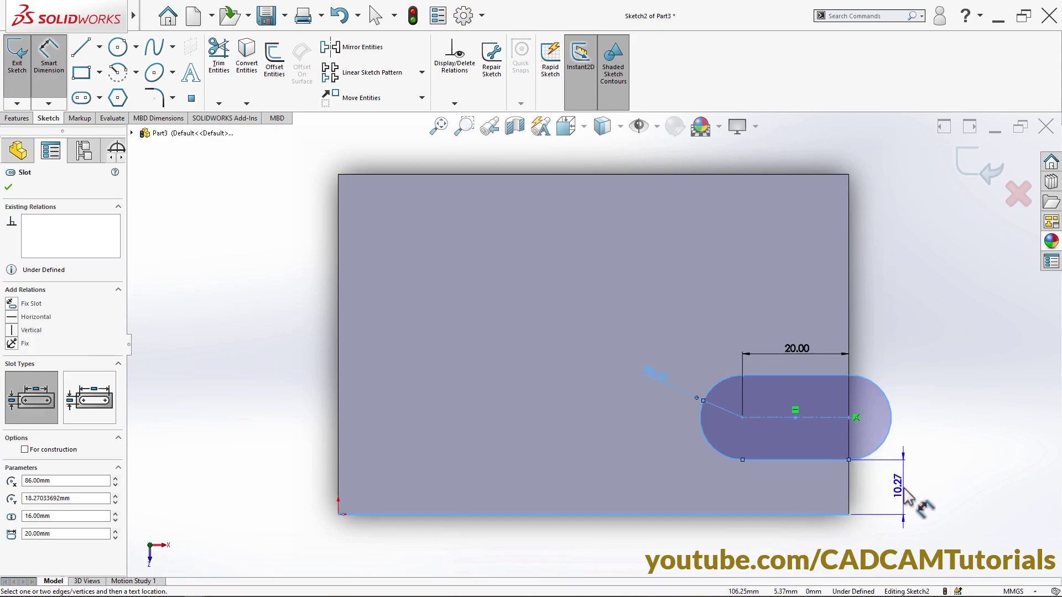
{"action": "left_click", "coordinate": [910, 498]}
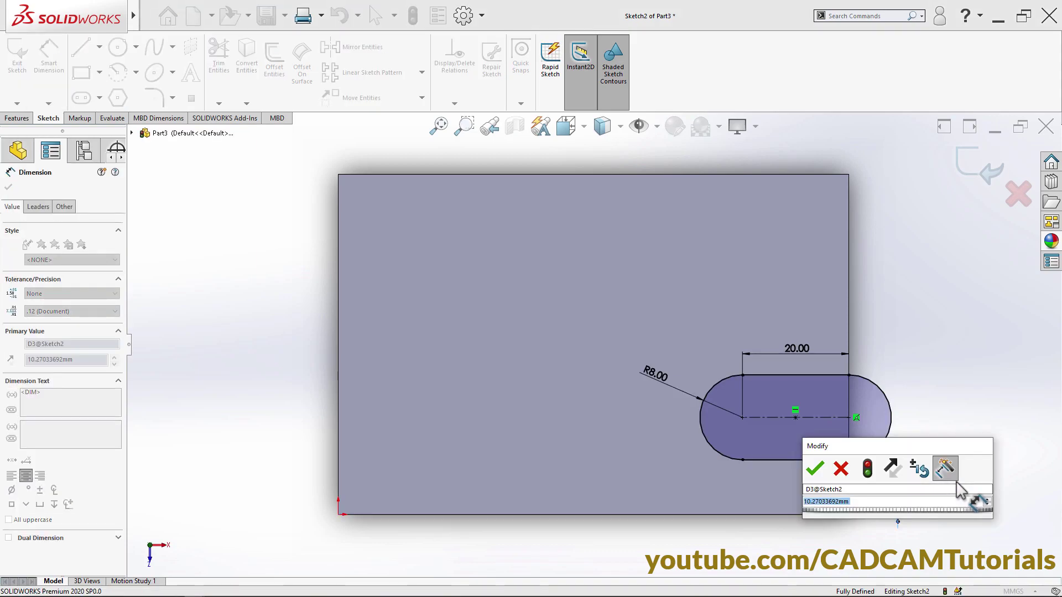
{"action": "type", "text": "16"}
{"action": "key", "text": "Return"}
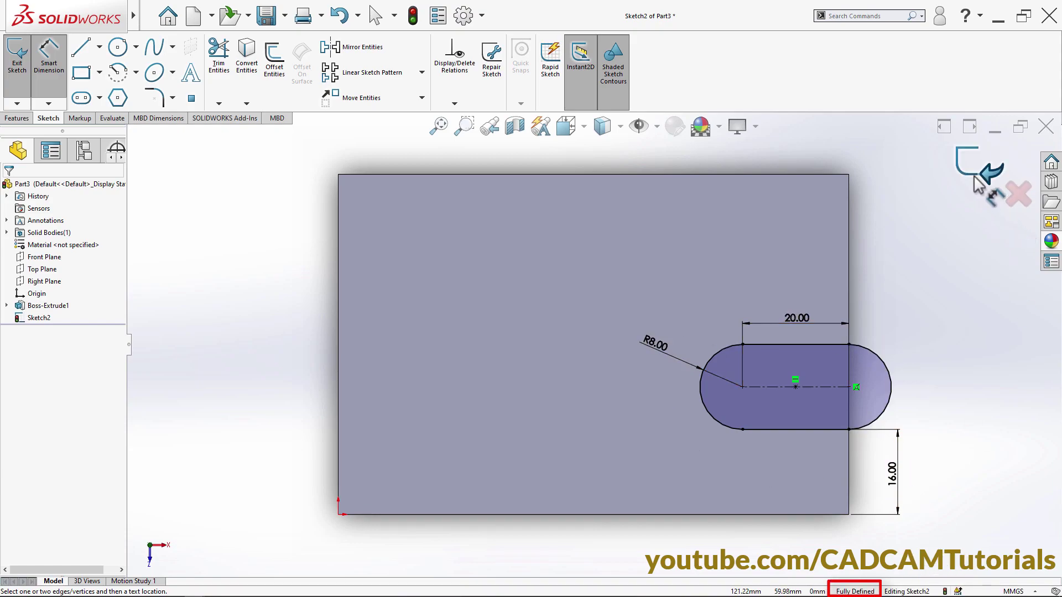
{"action": "key", "text": "ctrl+e"}
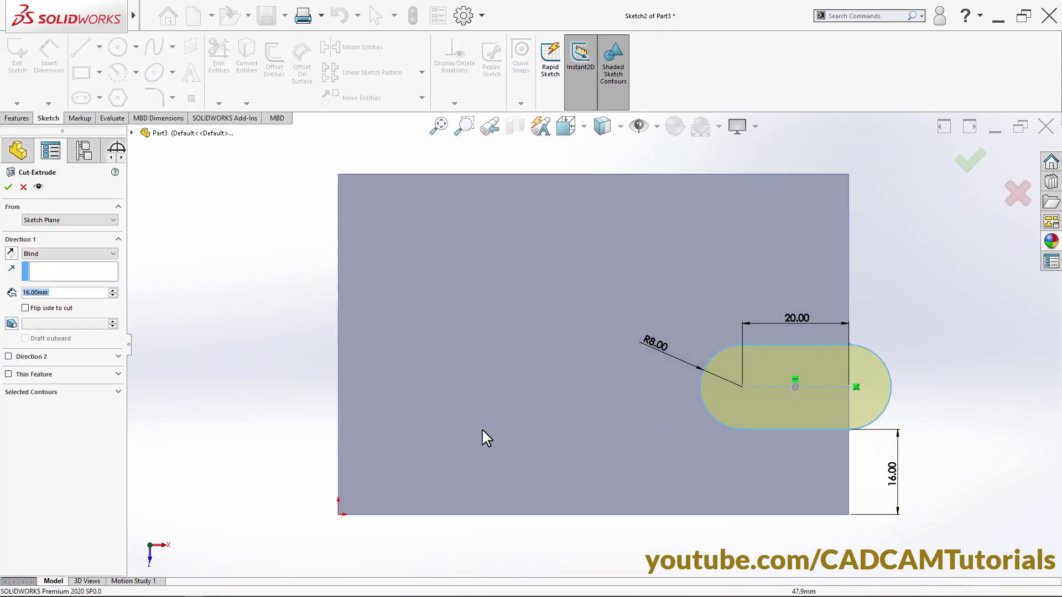
Cut the slot Blind 16 mm through the base block.
{"action": "mouse_move", "coordinate": [436, 431]}
{"action": "middle_mouse_down"}
{"action": "mouse_move", "coordinate": [403, 280]}
{"action": "mouse_move", "coordinate": [355, 266]}
{"action": "mouse_move", "coordinate": [415, 311]}
{"action": "mouse_move", "coordinate": [411, 325]}
{"action": "middle_mouse_up"}
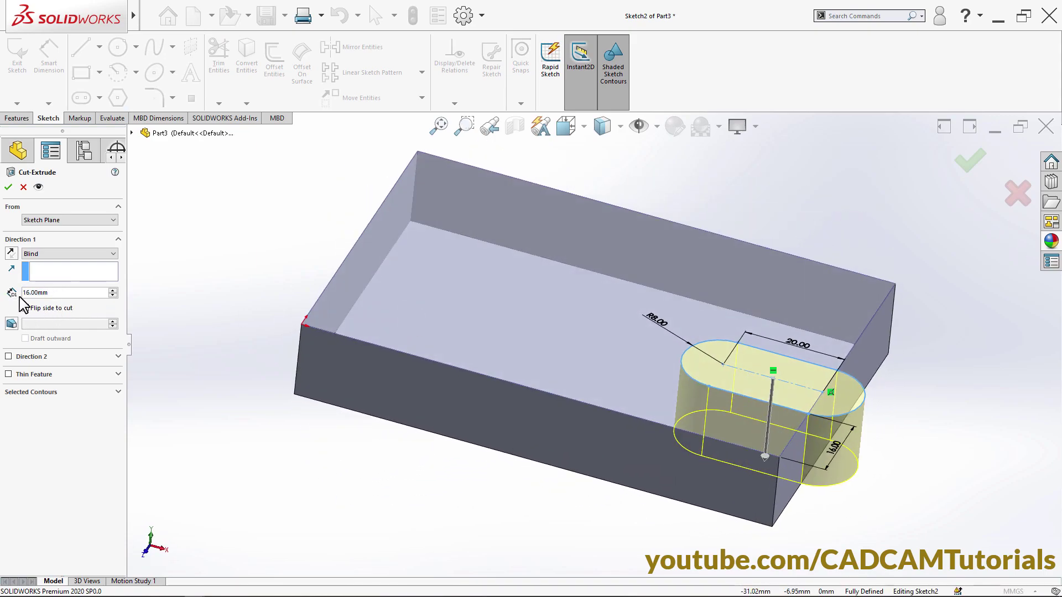
{"action": "left_click", "coordinate": [8, 188]}
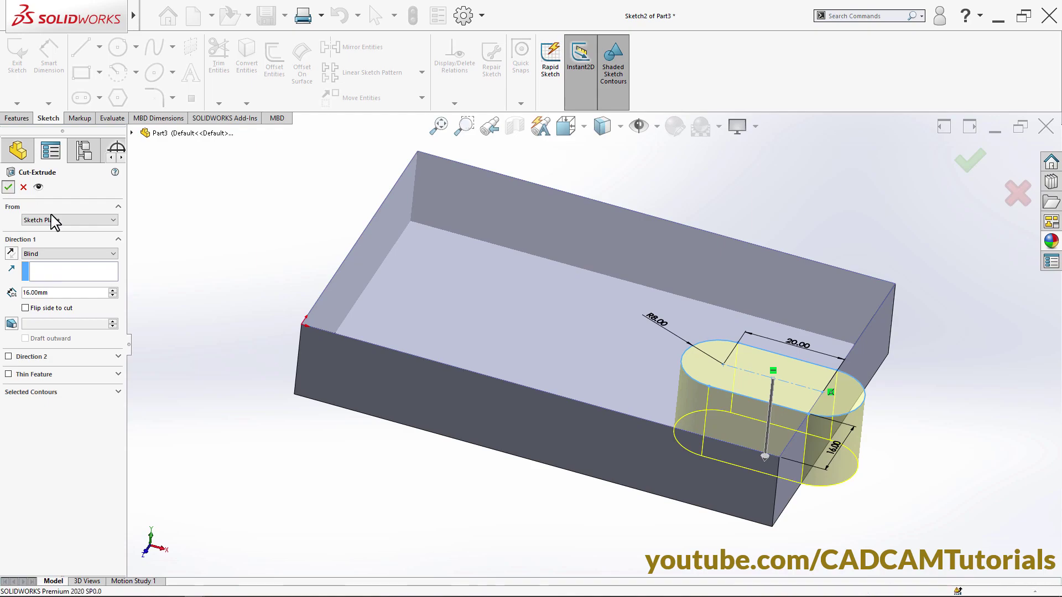
{"action": "left_click", "coordinate": [395, 490]}
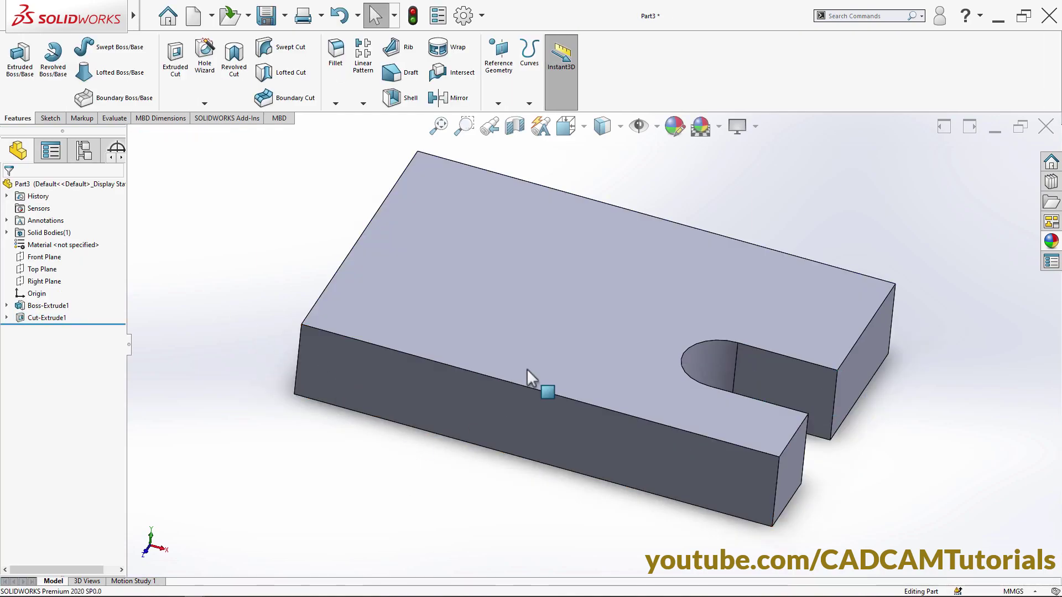
{"action": "mouse_move", "coordinate": [531, 379]}
{"action": "middle_mouse_down"}
{"action": "mouse_move", "coordinate": [526, 360]}
{"action": "mouse_move", "coordinate": [532, 382]}
{"action": "mouse_move", "coordinate": [526, 365]}
{"action": "mouse_move", "coordinate": [414, 399]}
{"action": "middle_mouse_up"}
{"action": "key", "text": "alt+Tab"}
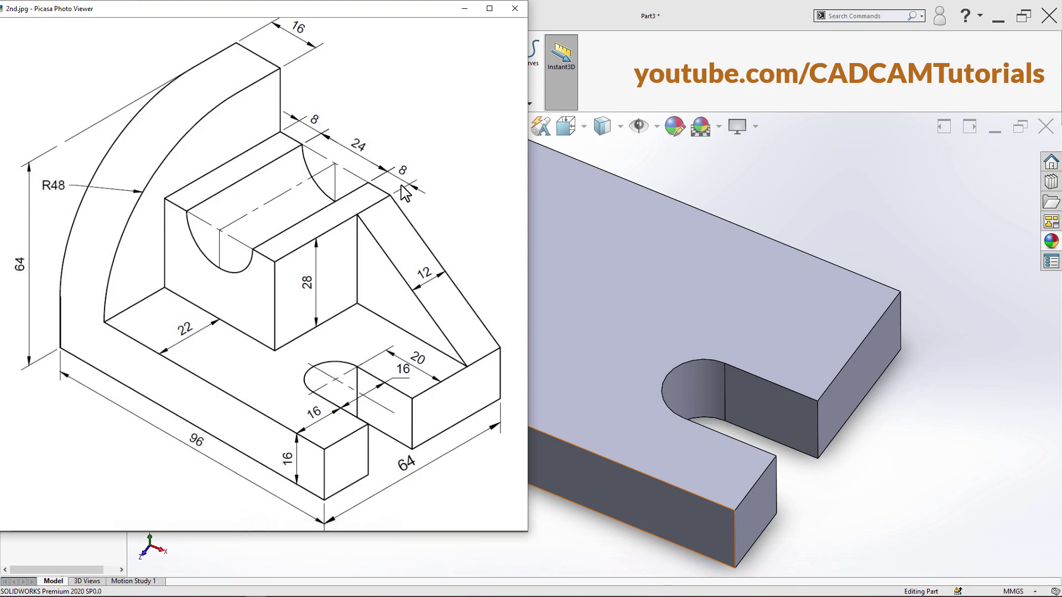
{"action": "left_click", "coordinate": [795, 194]}
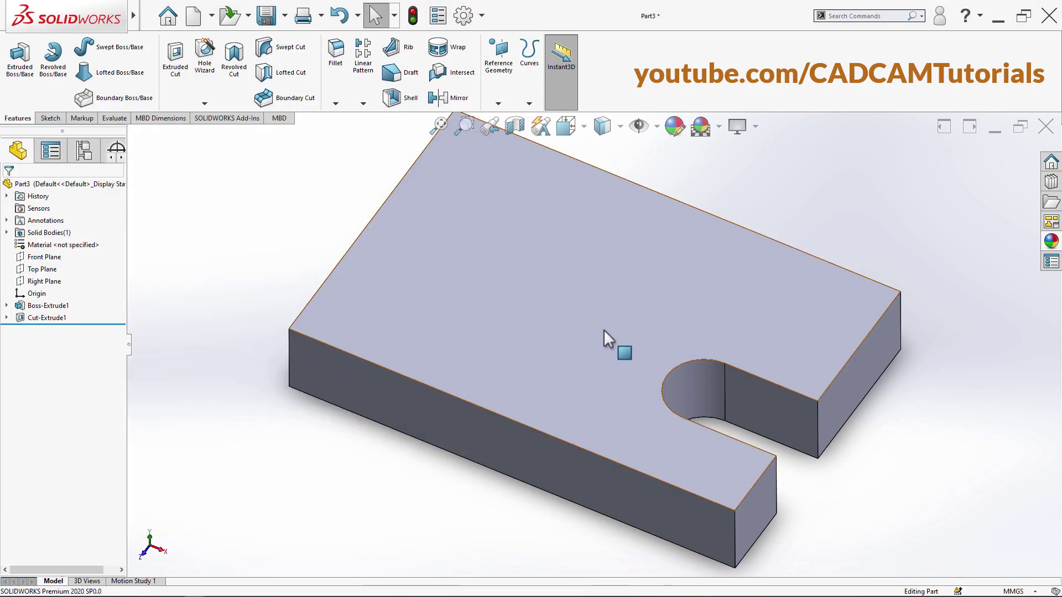
{"action": "middle_click_drag", "start_coordinate": [605, 337], "coordinate": [670, 348]}
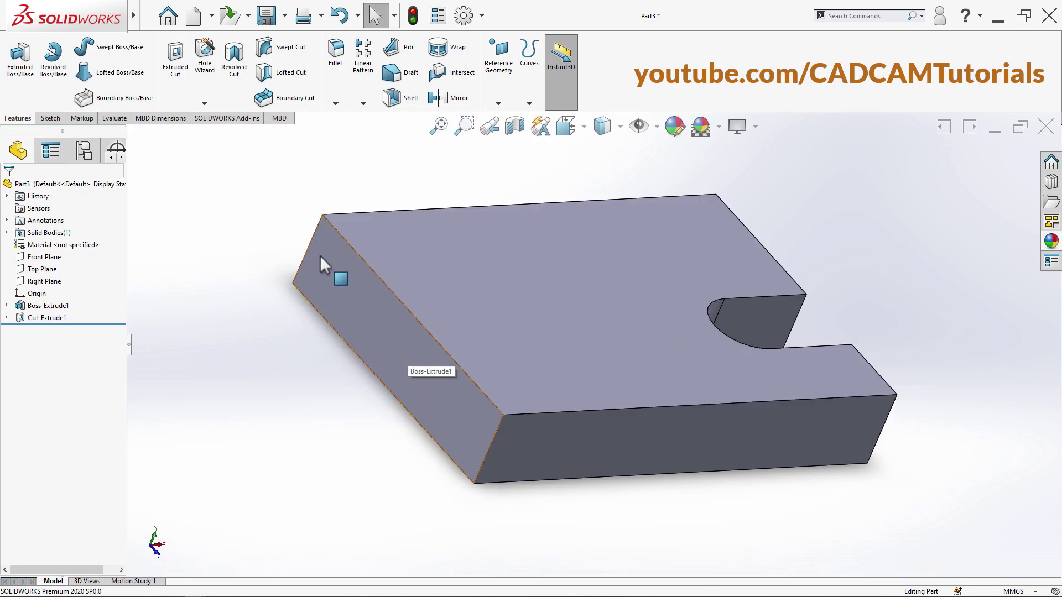
Begin an extruded boss sketched on the block's left side face, viewed face-on.
{"action": "left_click", "coordinate": [22, 77]}
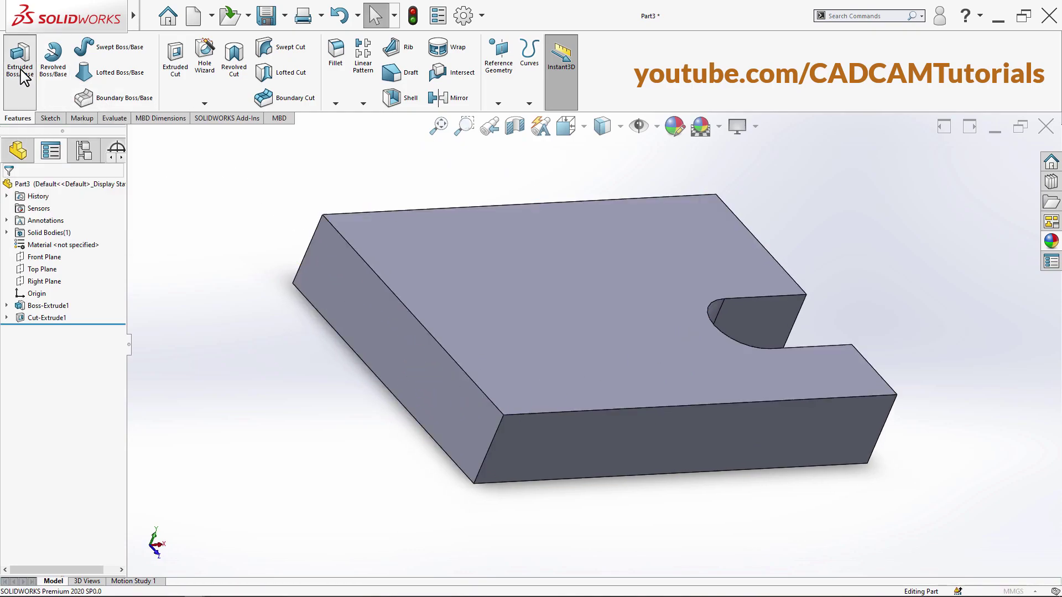
{"action": "left_click", "coordinate": [396, 345]}
{"action": "left_click", "coordinate": [51, 332]}
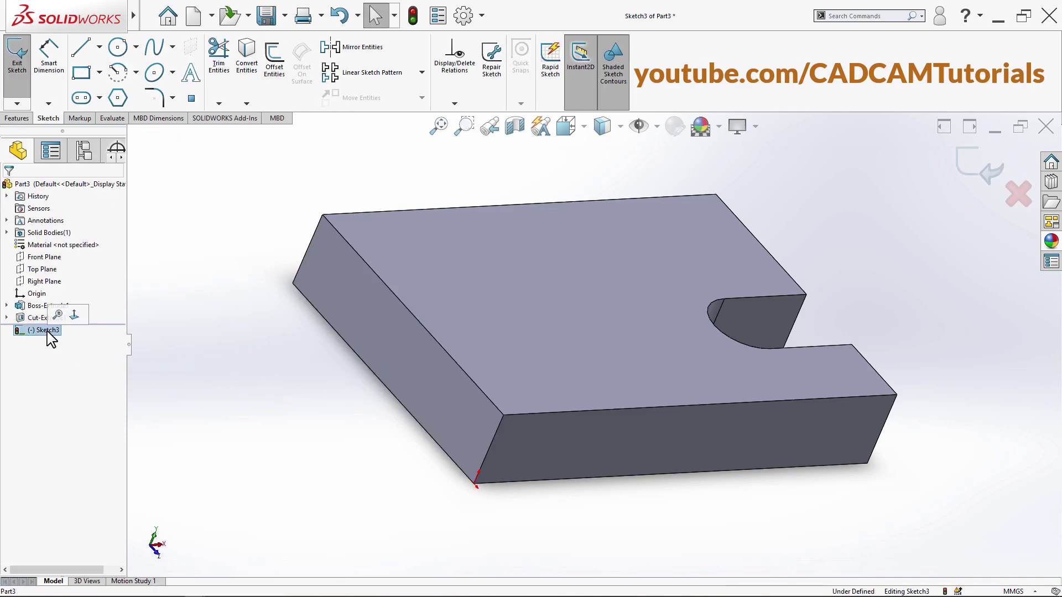
{"action": "left_click", "coordinate": [76, 318]}
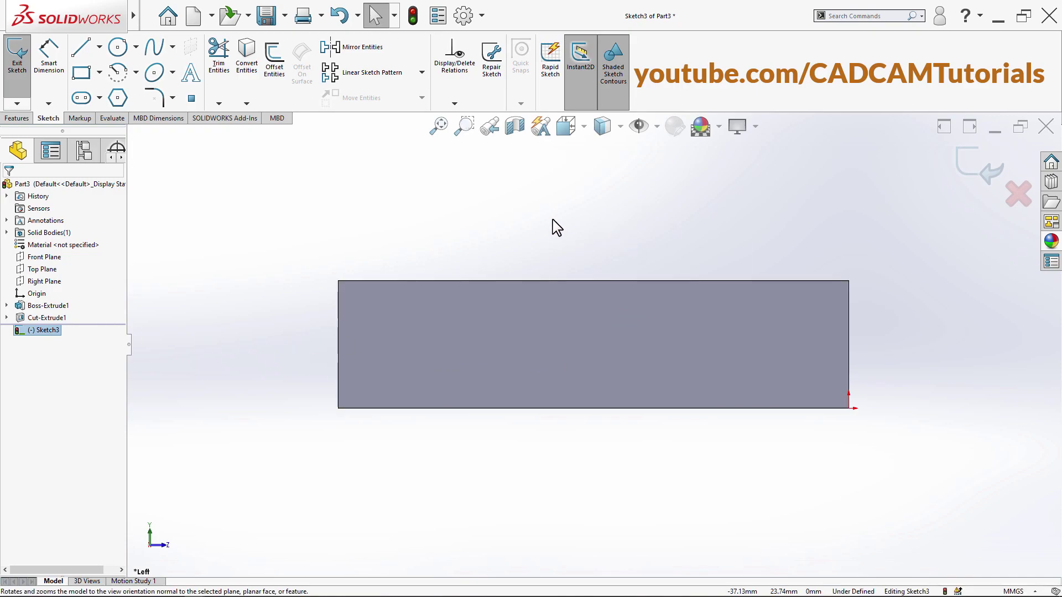
{"action": "key", "text": "z"}
{"action": "key", "text": "z"}
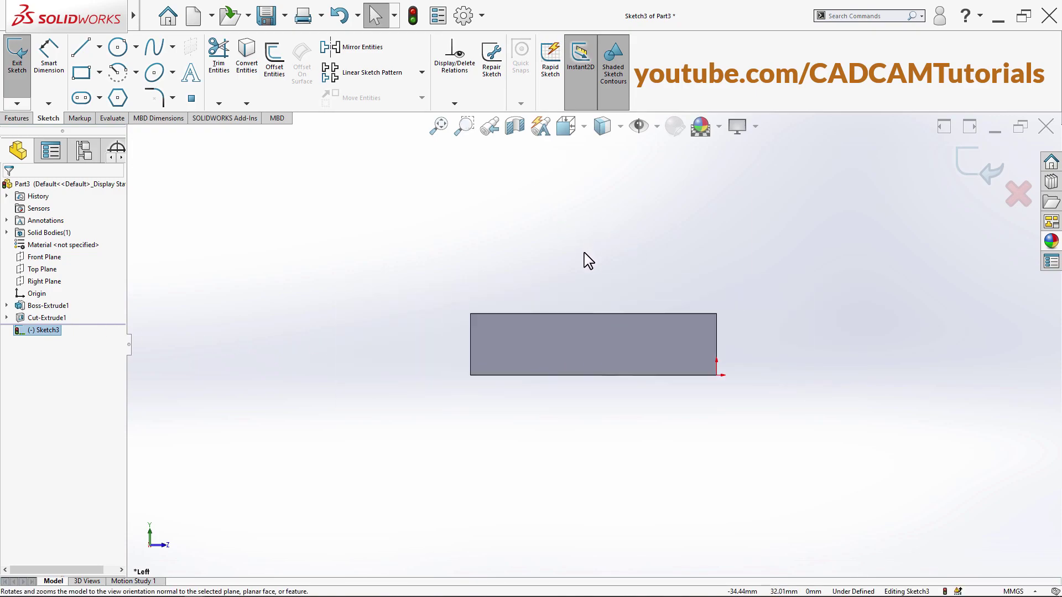
{"action": "middle_click_drag", "start_coordinate": [589, 262], "coordinate": [503, 379], "text": "ctrl"}
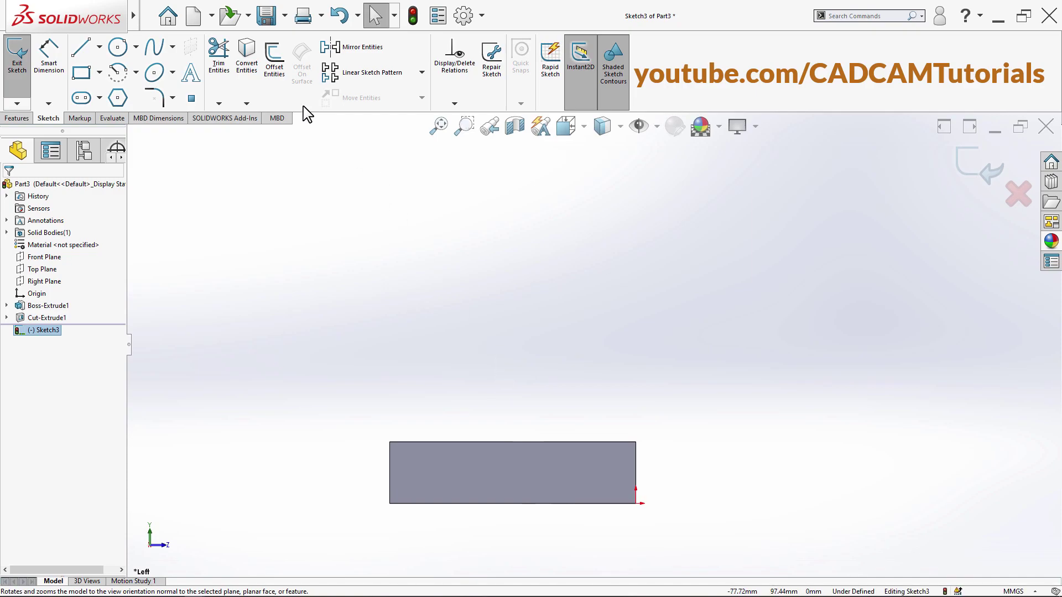
Draw a corner rectangle from the base's bottom-left corner to above its right end.
{"action": "left_click", "coordinate": [84, 77]}
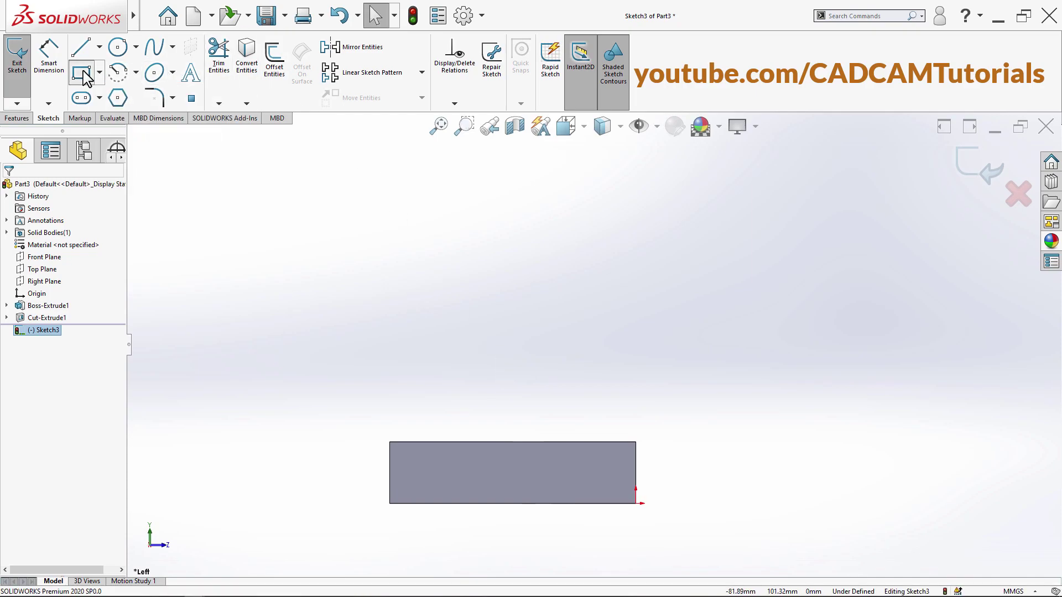
{"action": "left_click", "coordinate": [389, 504]}
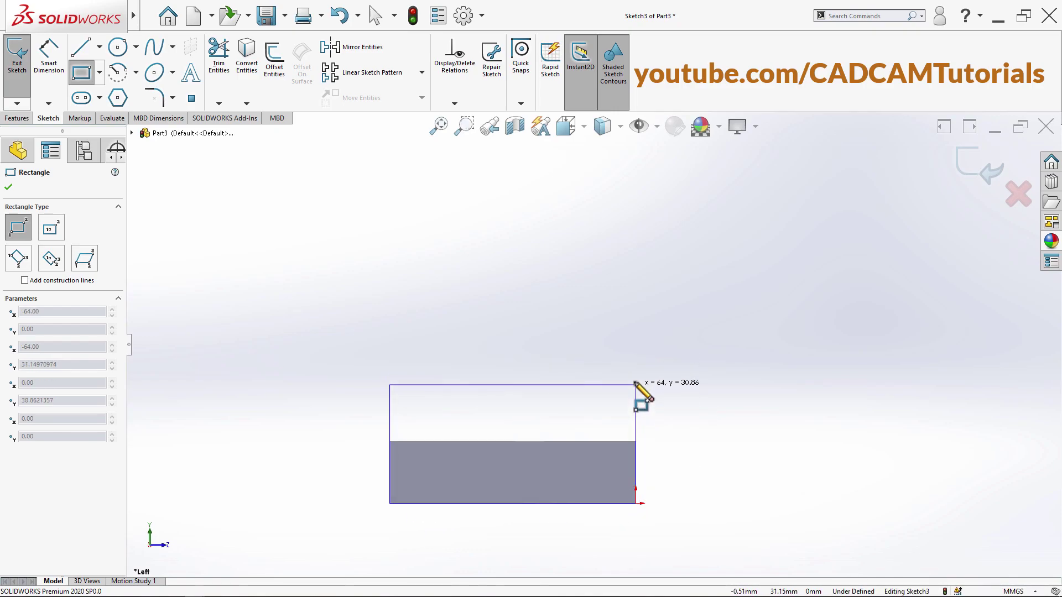
{"action": "left_click", "coordinate": [635, 285]}
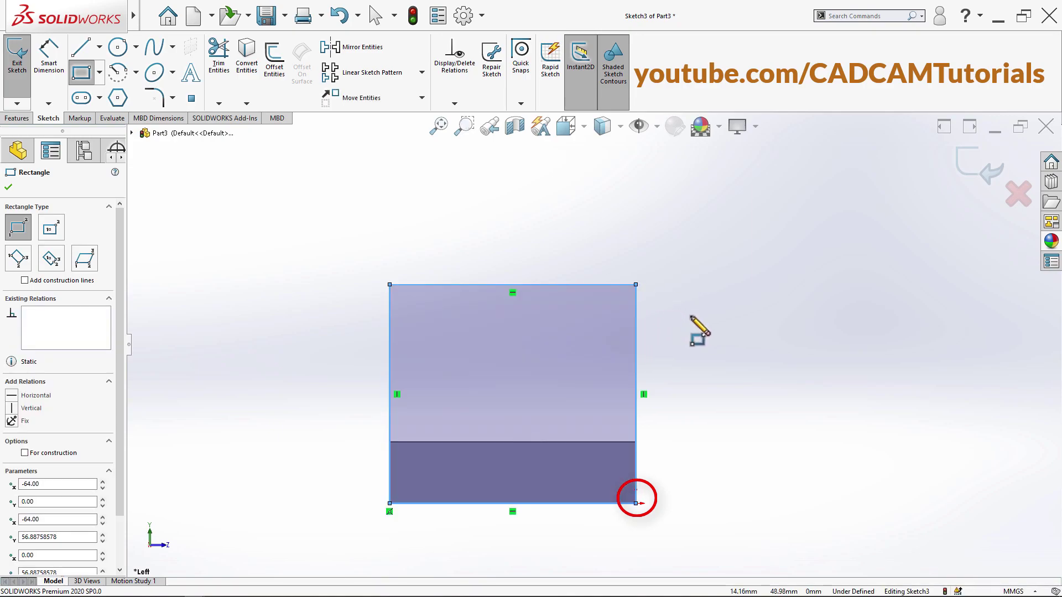
{"action": "left_click", "coordinate": [45, 62]}
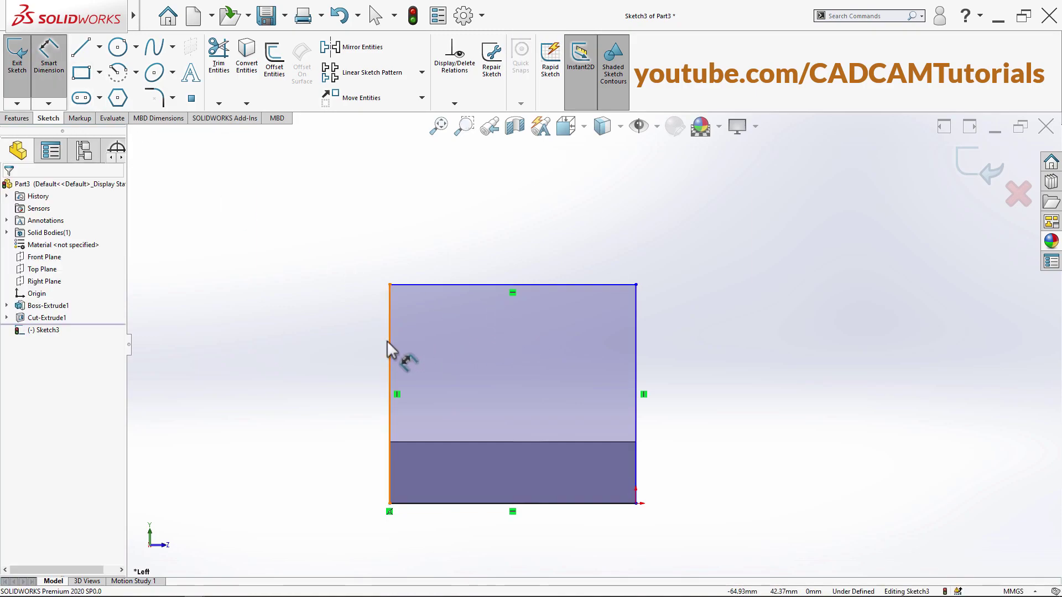
Dimension the upright rectangle's left edge to 64 mm and its top edge to 64 mm.
{"action": "left_click", "coordinate": [388, 341]}
{"action": "left_click", "coordinate": [359, 387]}
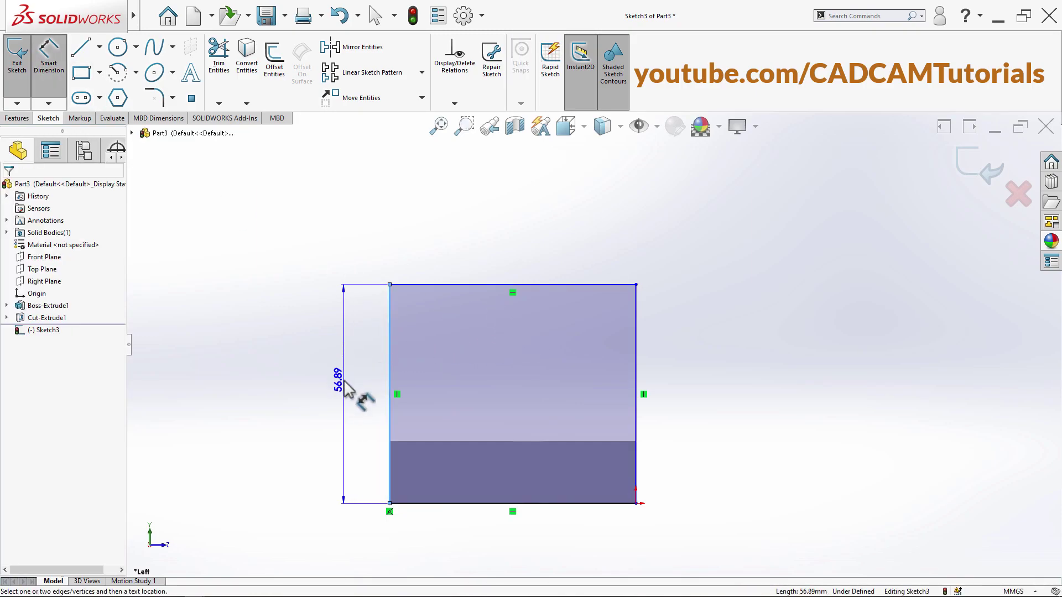
{"action": "type", "text": "64"}
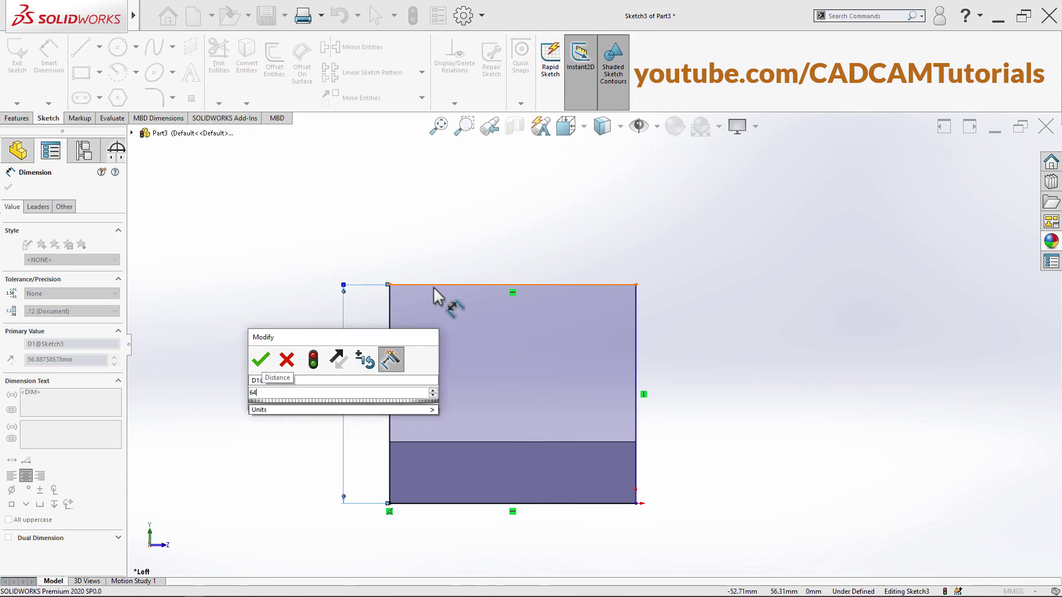
{"action": "key", "text": "Return"}
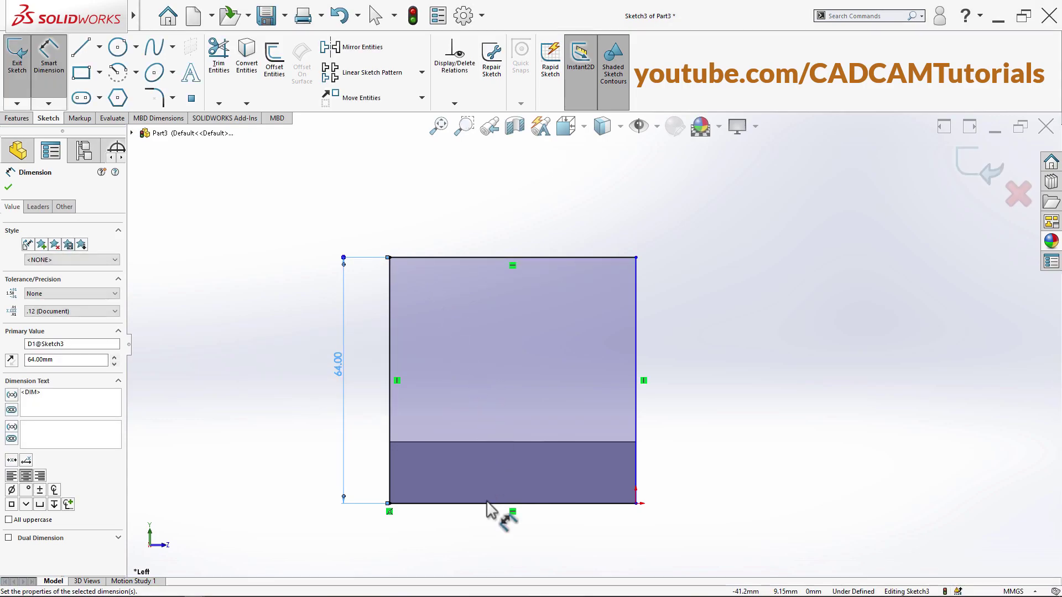
{"action": "left_click", "coordinate": [525, 258]}
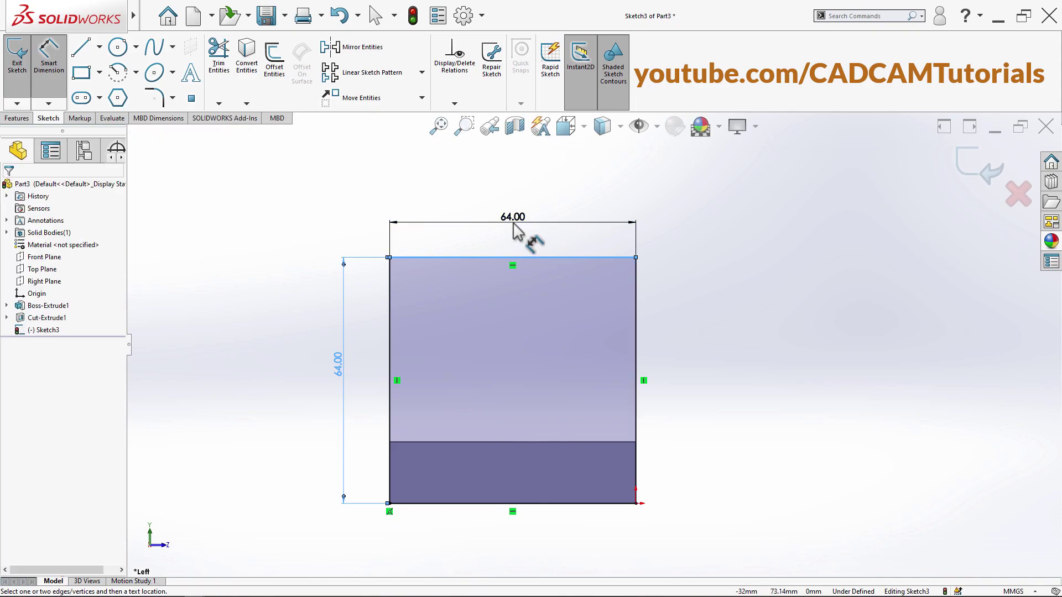
{"action": "left_click", "coordinate": [520, 233]}
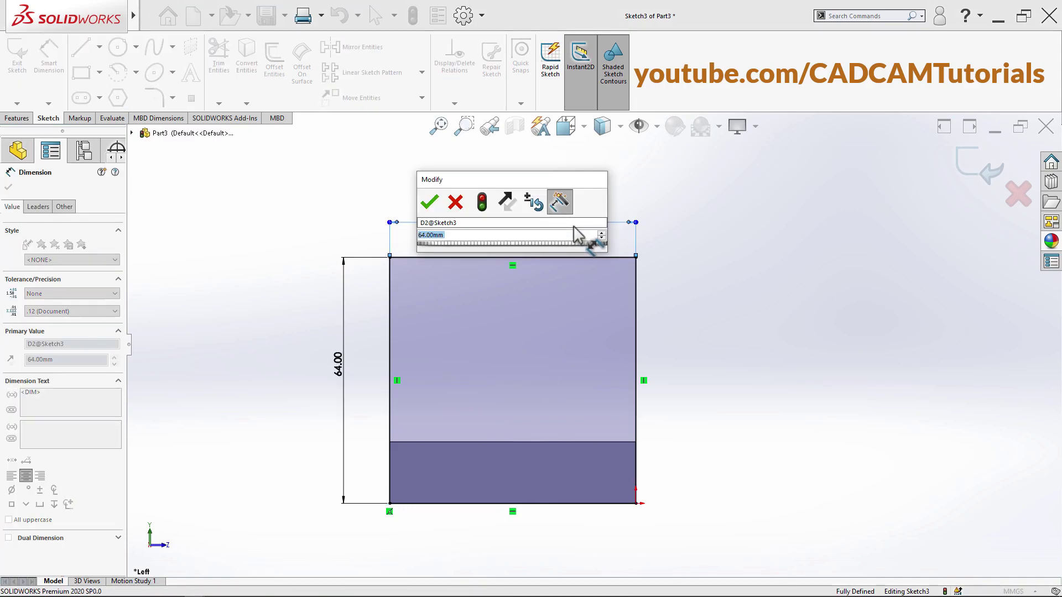
{"action": "left_click", "coordinate": [430, 204]}
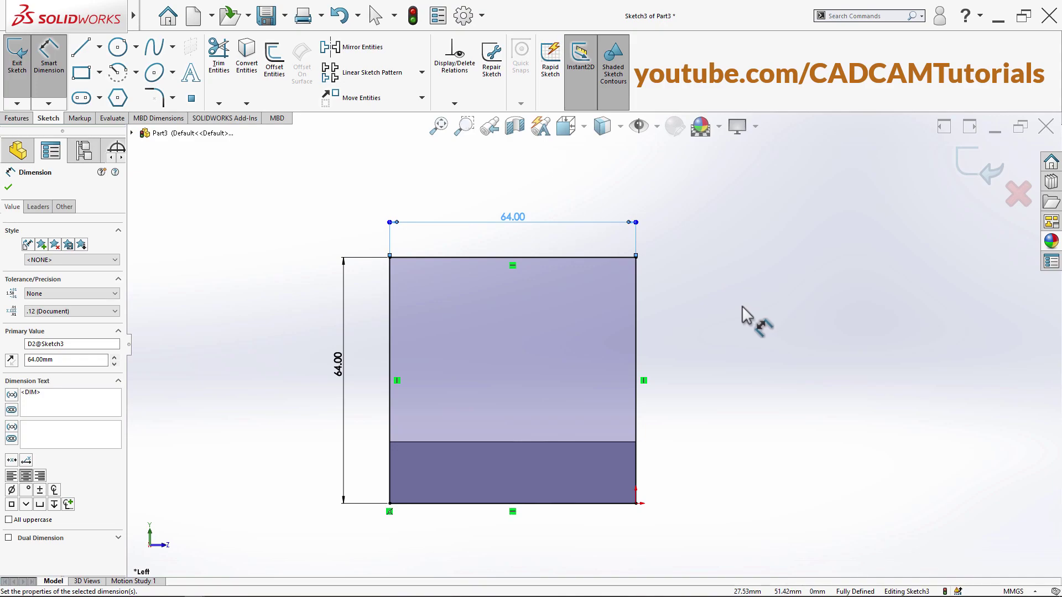
{"action": "key", "text": "Escape"}
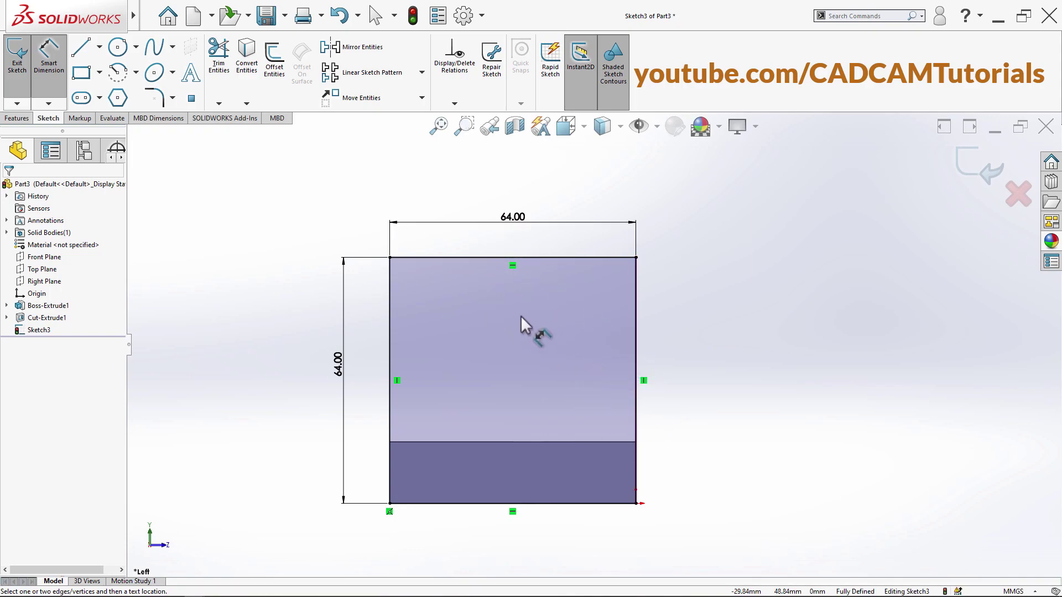
Fillet the corner between the rectangle's left and top lines with a 48 mm radius.
{"action": "mouse_move", "coordinate": [535, 297]}
{"action": "middle_mouse_down"}
{"action": "mouse_move", "coordinate": [526, 322]}
{"action": "mouse_move", "coordinate": [526, 297]}
{"action": "mouse_move", "coordinate": [655, 417]}
{"action": "mouse_move", "coordinate": [712, 453]}
{"action": "mouse_move", "coordinate": [562, 441]}
{"action": "mouse_move", "coordinate": [563, 505]}
{"action": "mouse_move", "coordinate": [444, 280]}
{"action": "middle_mouse_up"}
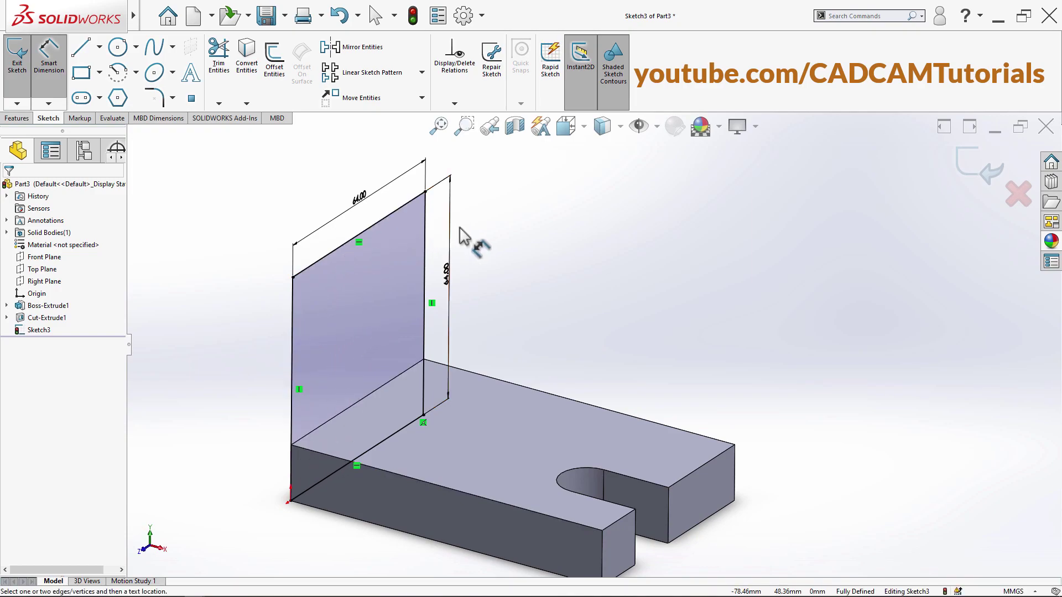
{"action": "key", "text": "Escape"}
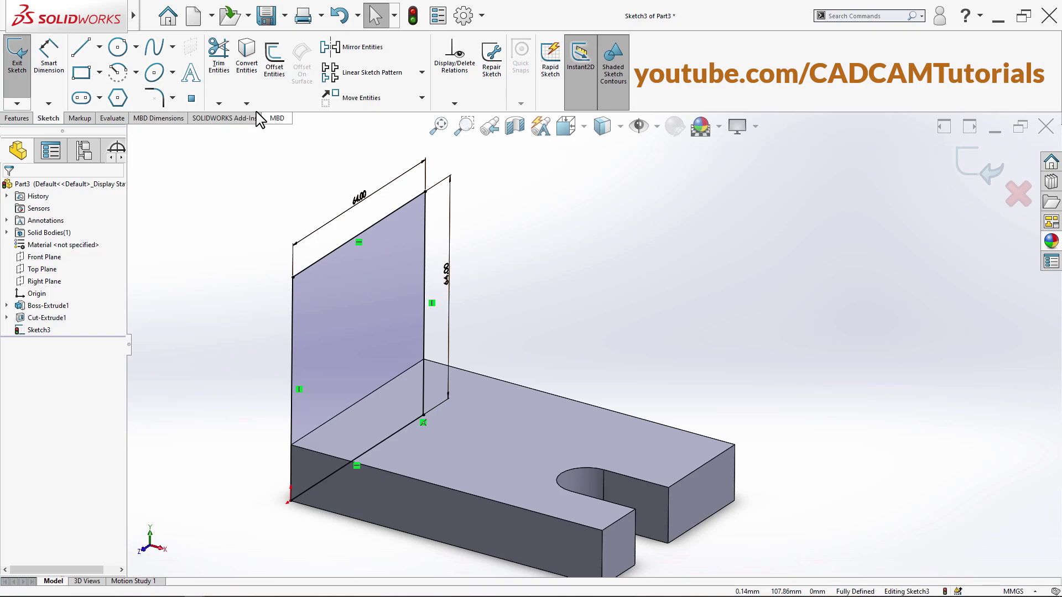
{"action": "left_click", "coordinate": [162, 103]}
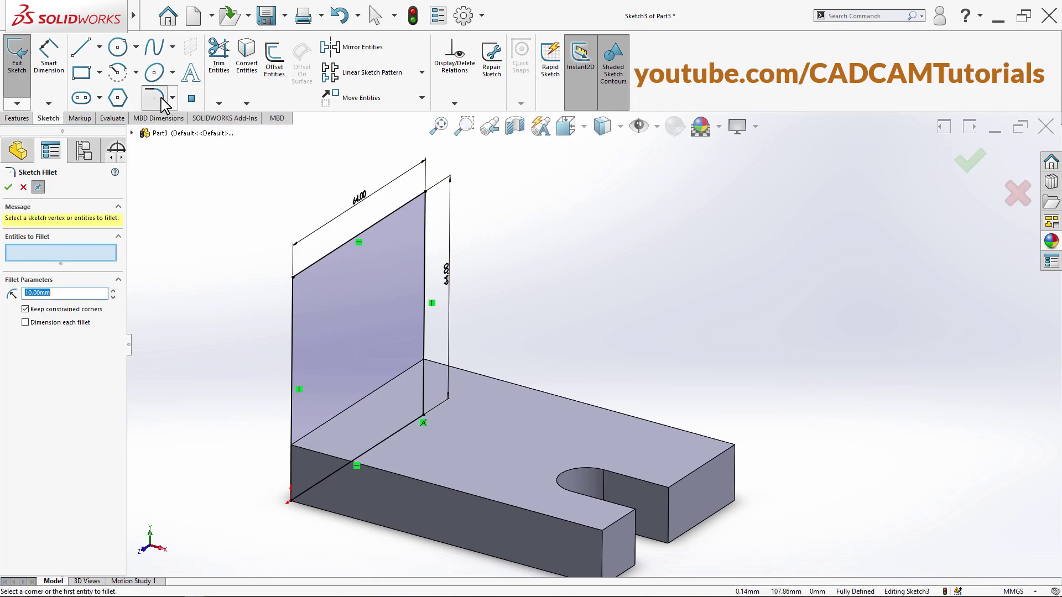
{"action": "left_click", "coordinate": [291, 343]}
{"action": "left_click", "coordinate": [317, 261]}
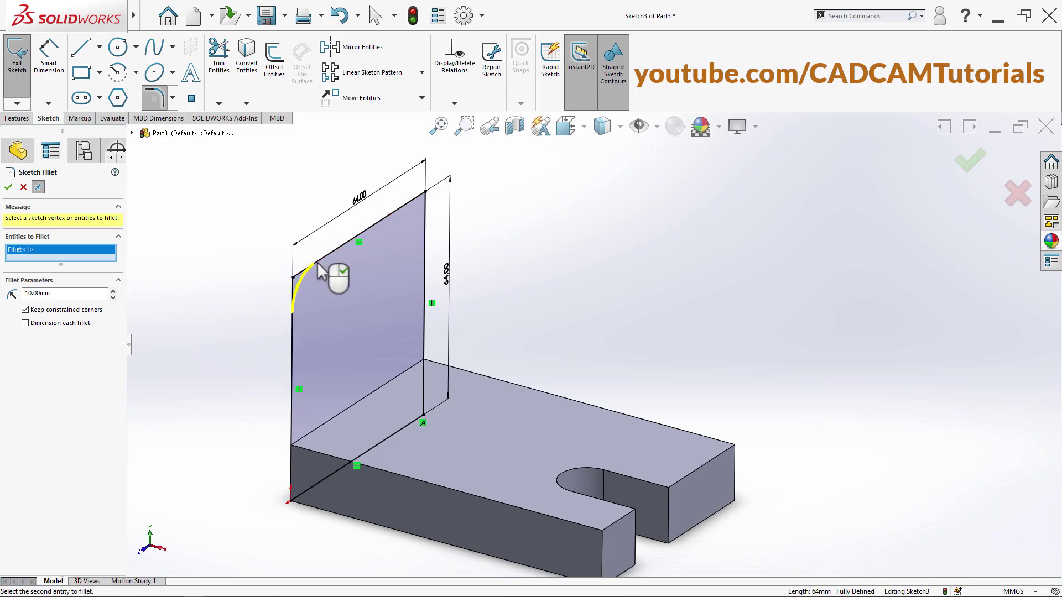
{"action": "left_click", "coordinate": [63, 294]}
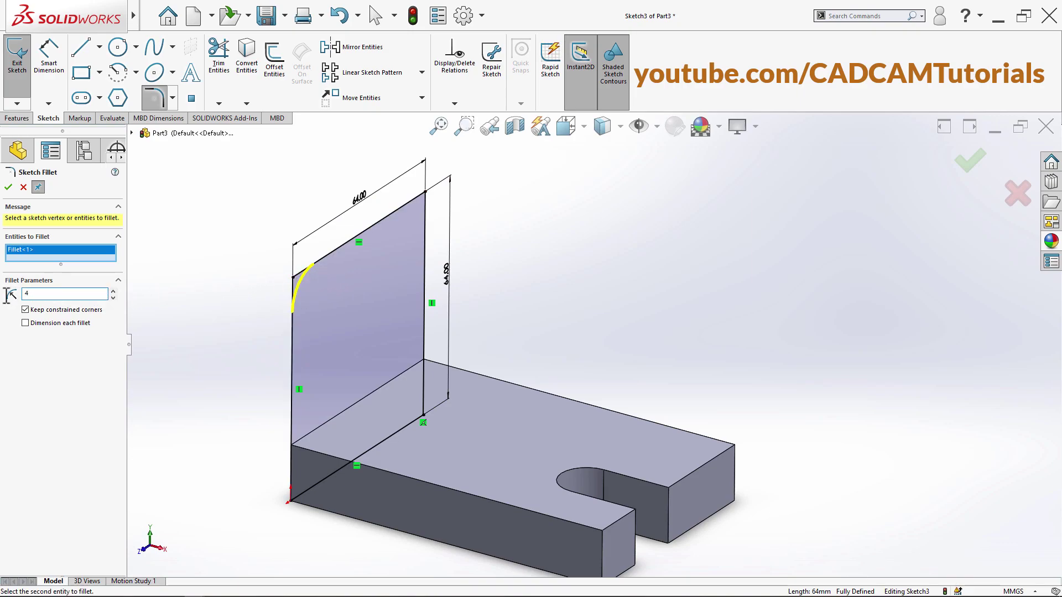
{"action": "key", "text": "Return"}
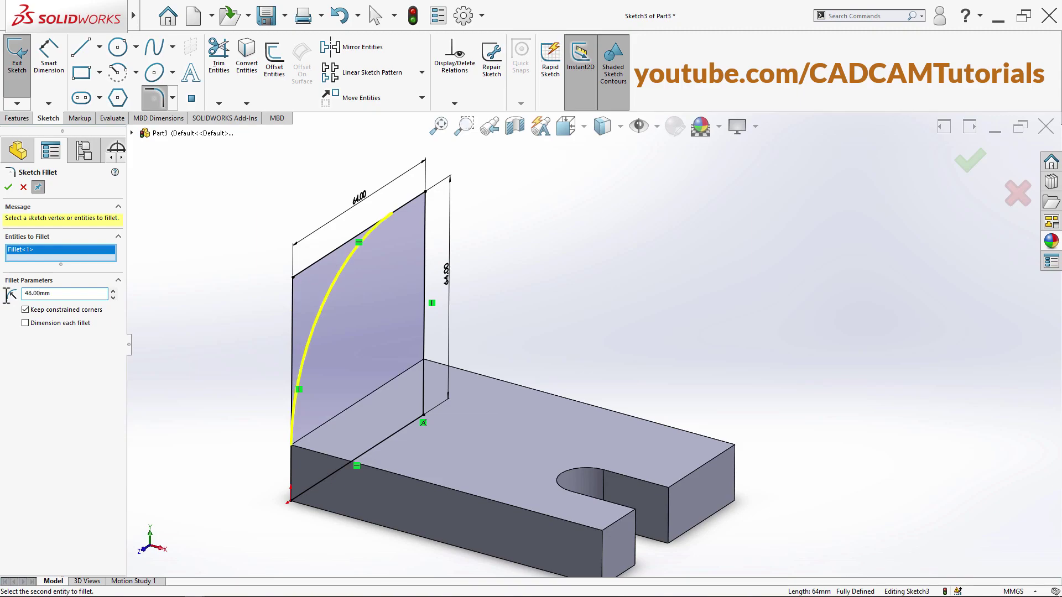
{"action": "left_click", "coordinate": [9, 187]}
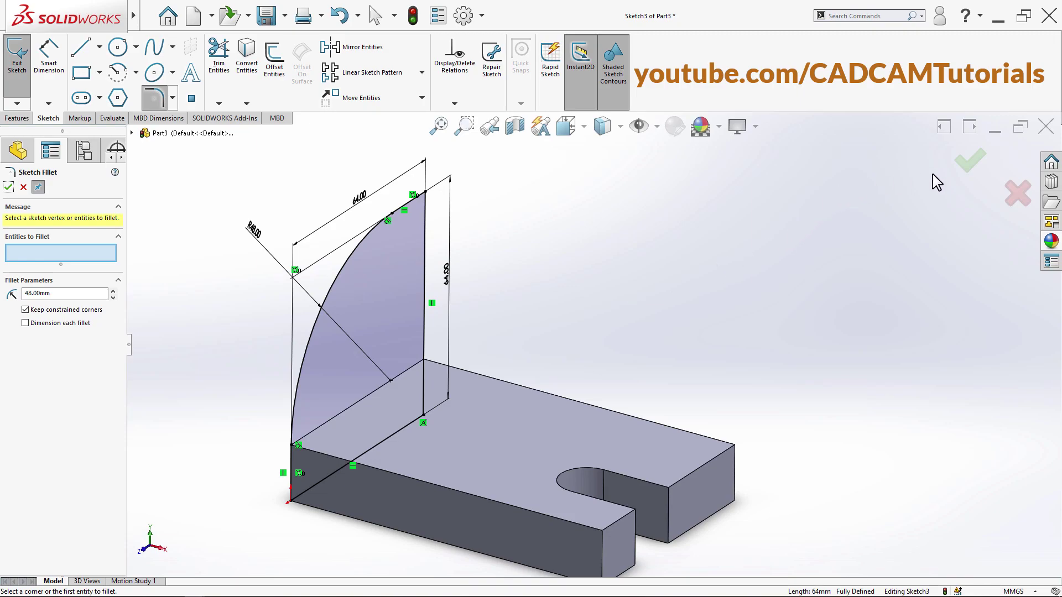
{"action": "left_click", "coordinate": [971, 163]}
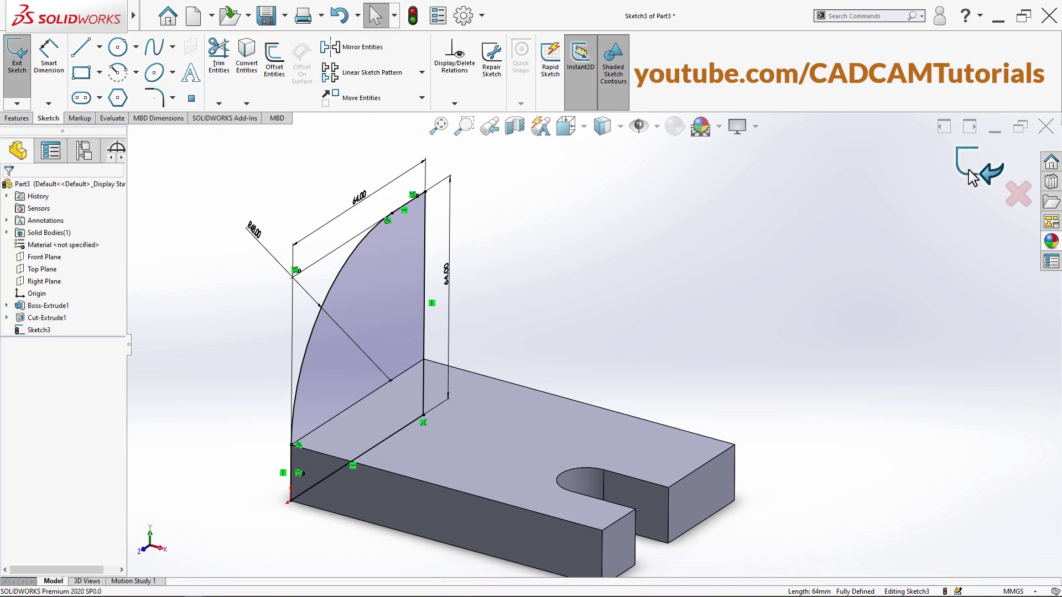
Extrude the R48 profile 16 mm Blind in the reversed direction, then bring up the reference drawing.
{"action": "key", "text": "e"}
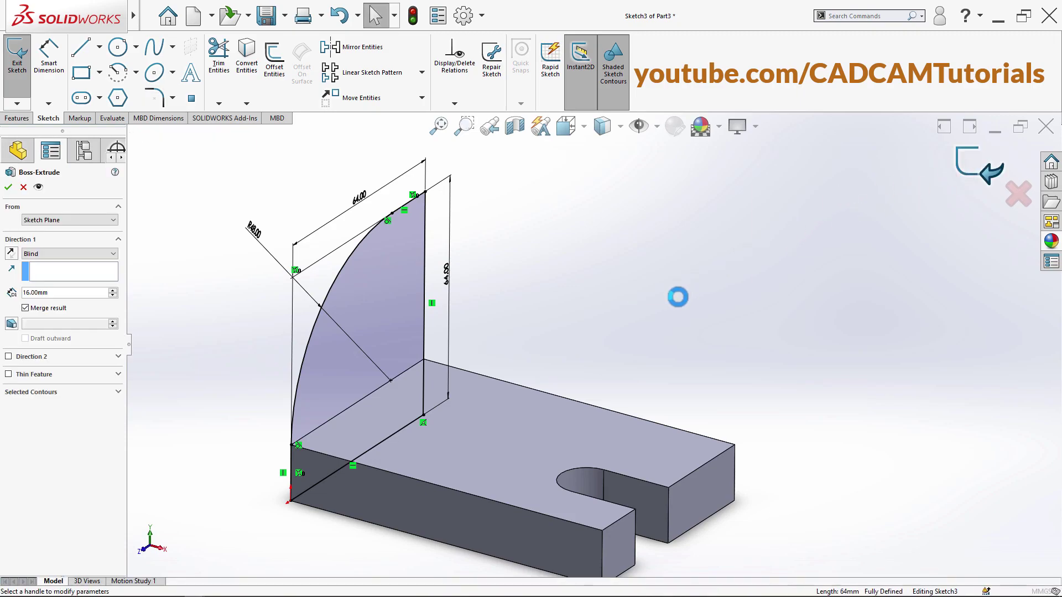
{"action": "middle_click_drag", "start_coordinate": [608, 311], "coordinate": [482, 367]}
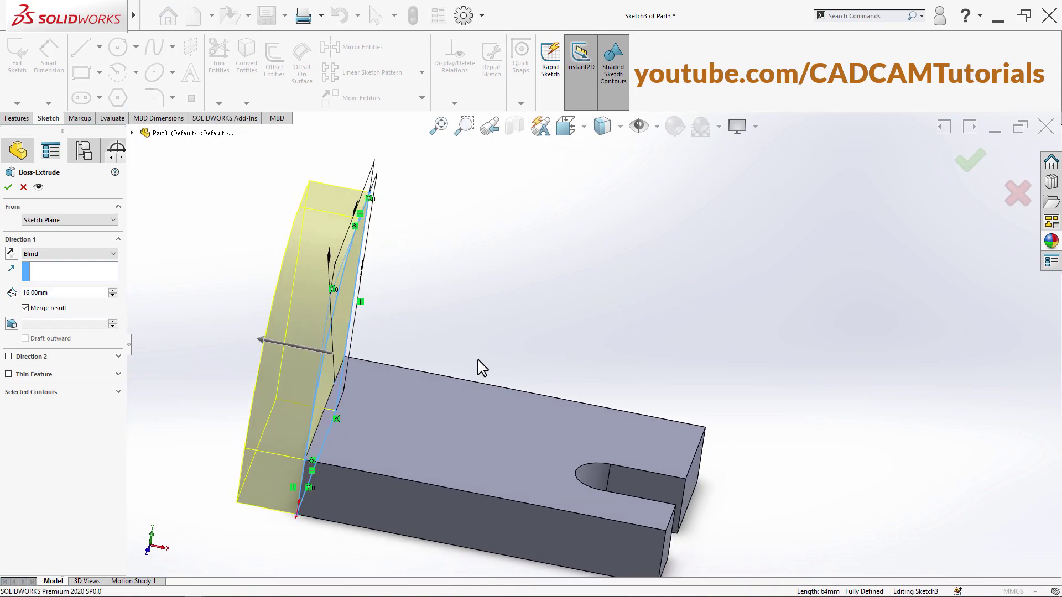
{"action": "left_click", "coordinate": [11, 254]}
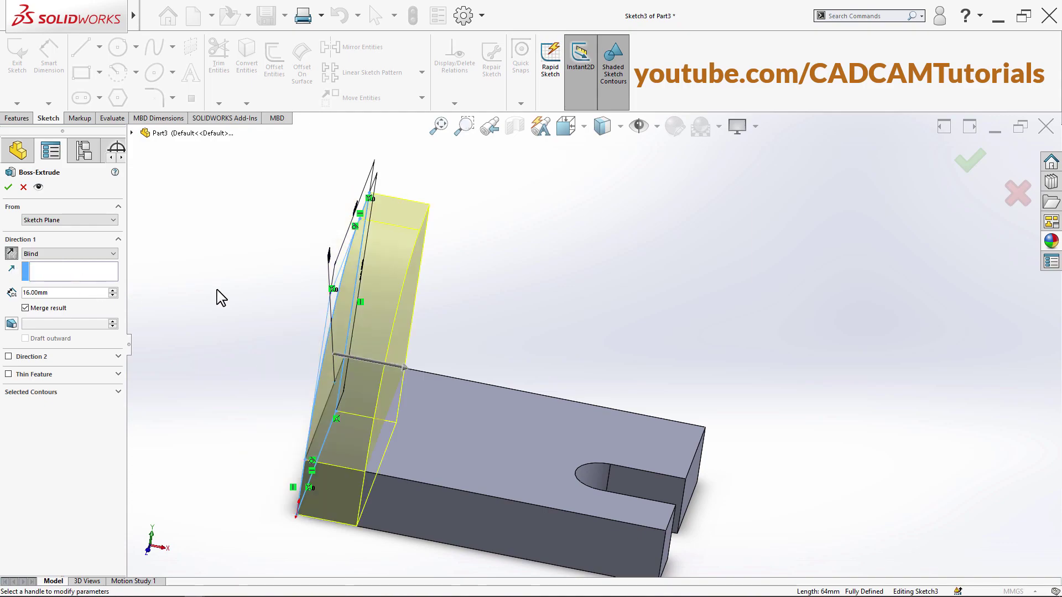
{"action": "middle_click_drag", "start_coordinate": [489, 291], "coordinate": [474, 282]}
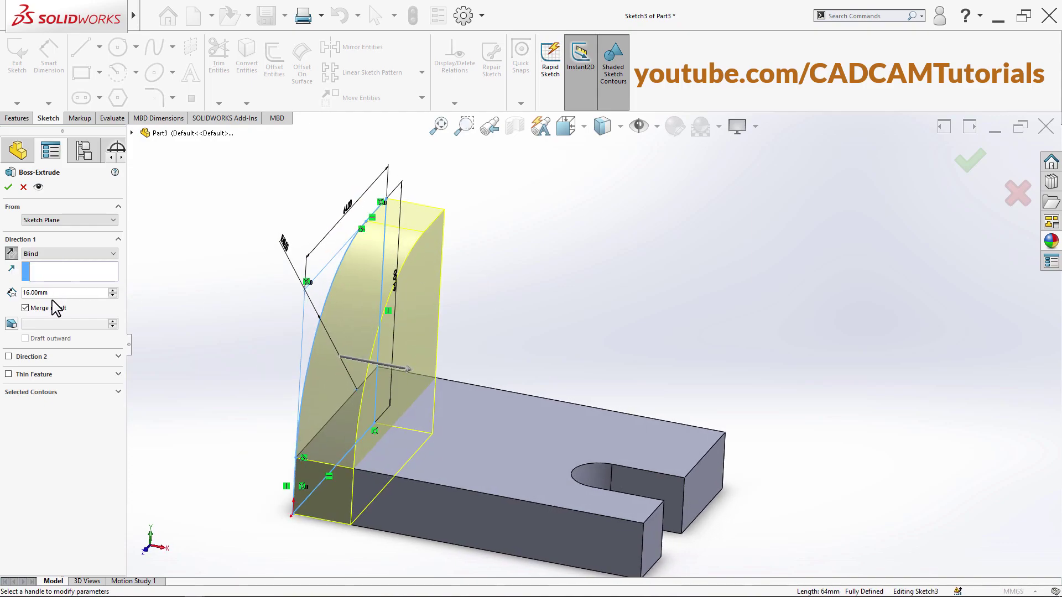
{"action": "key", "text": "alt"}
{"action": "left_click", "coordinate": [9, 188]}
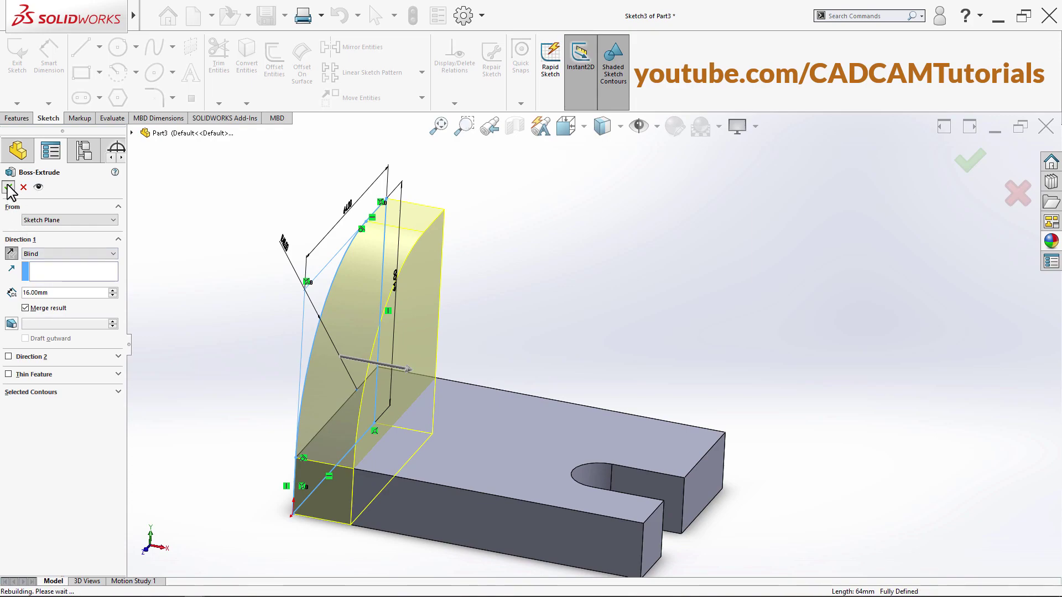
{"action": "middle_click_drag", "start_coordinate": [624, 322], "coordinate": [600, 335]}
{"action": "key", "text": "alt+Tab"}
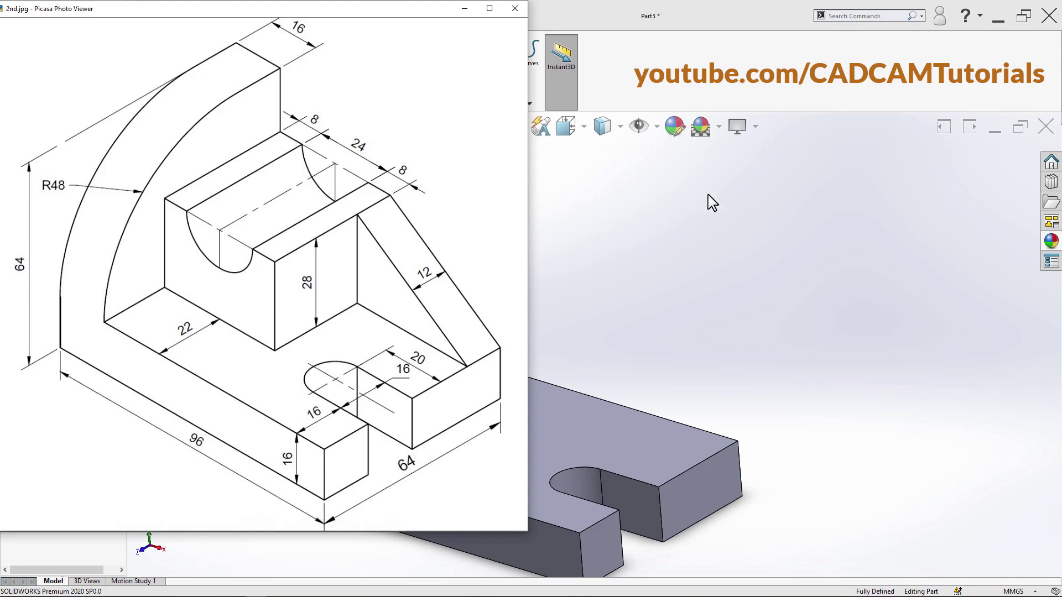
Return to the part model and start a new Extruded Boss/Base feature.
{"action": "left_click", "coordinate": [709, 250]}
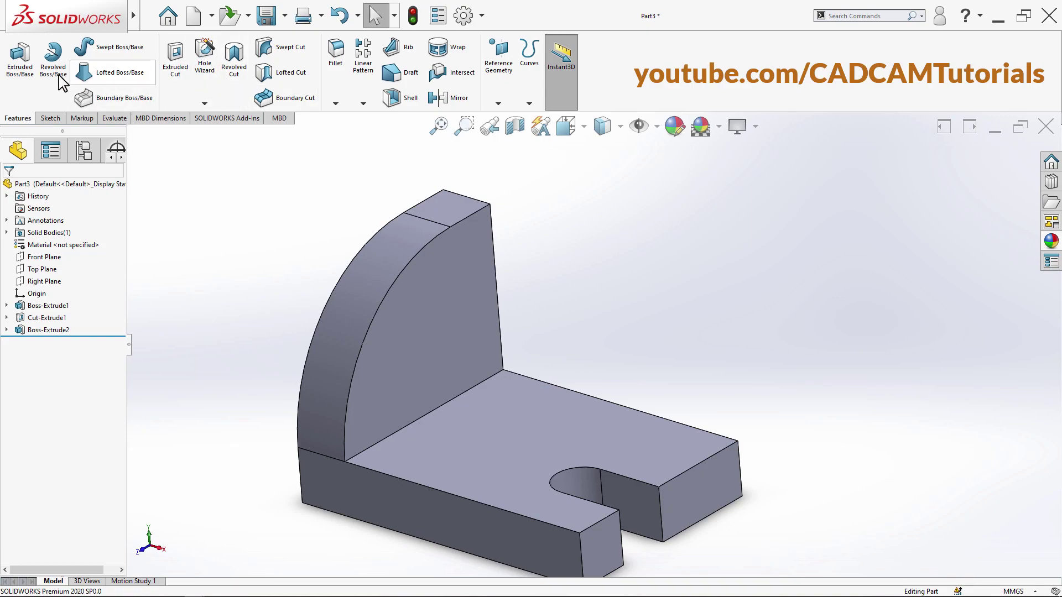
{"action": "left_click", "coordinate": [24, 71]}
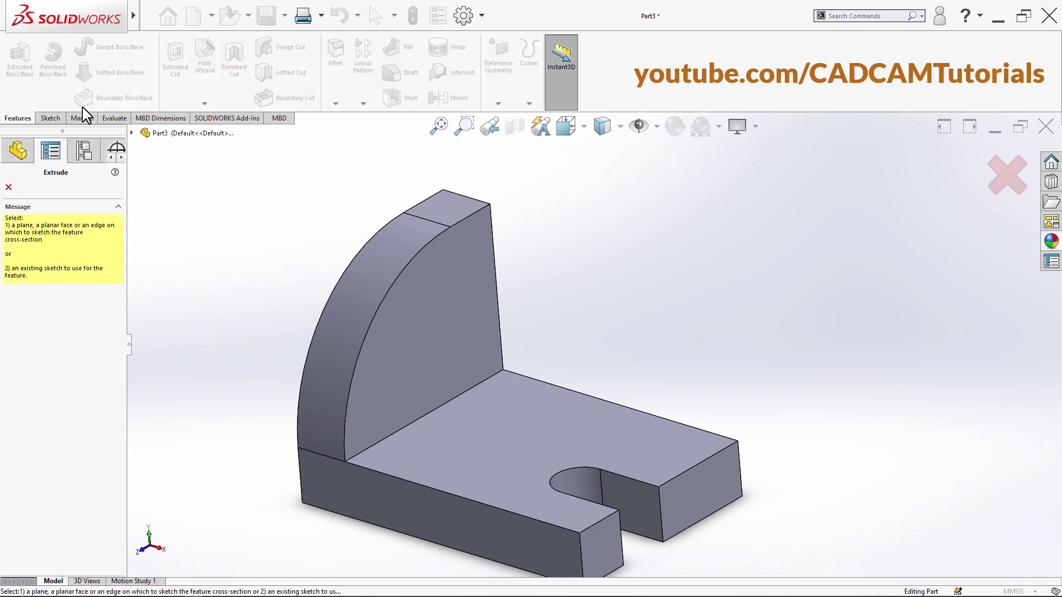
Sketch on the base's top face, view Sketch4 Normal To, and pick Corner Rectangle.
{"action": "left_click", "coordinate": [518, 409]}
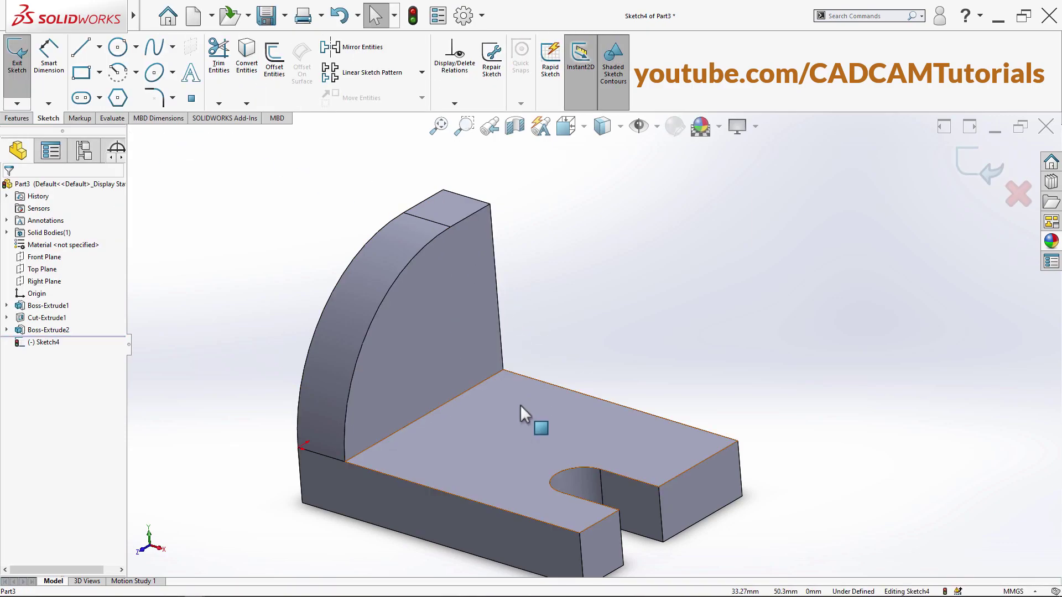
{"action": "left_click", "coordinate": [48, 342]}
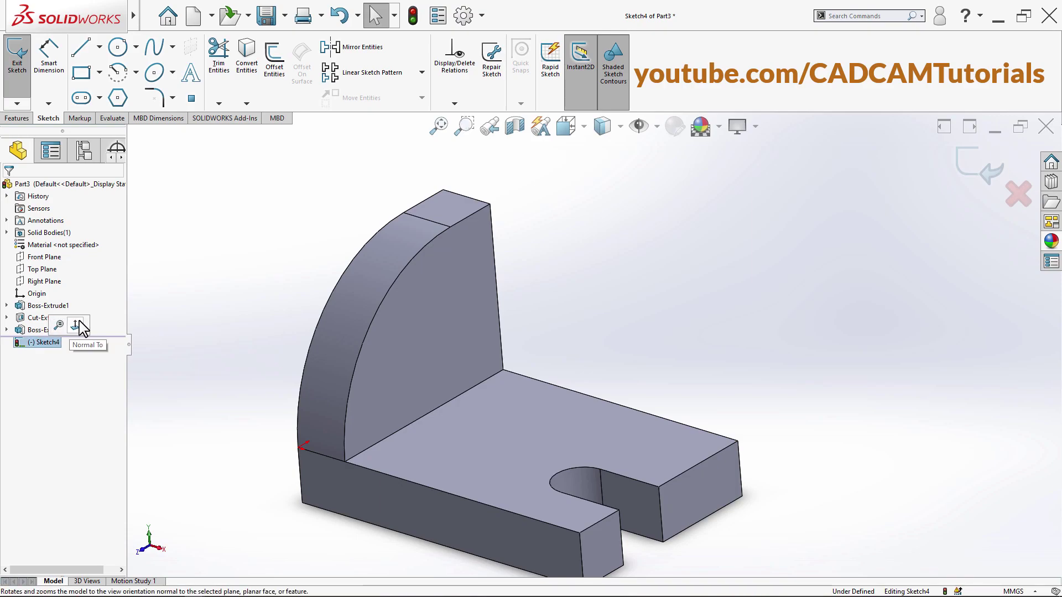
{"action": "left_click", "coordinate": [75, 327]}
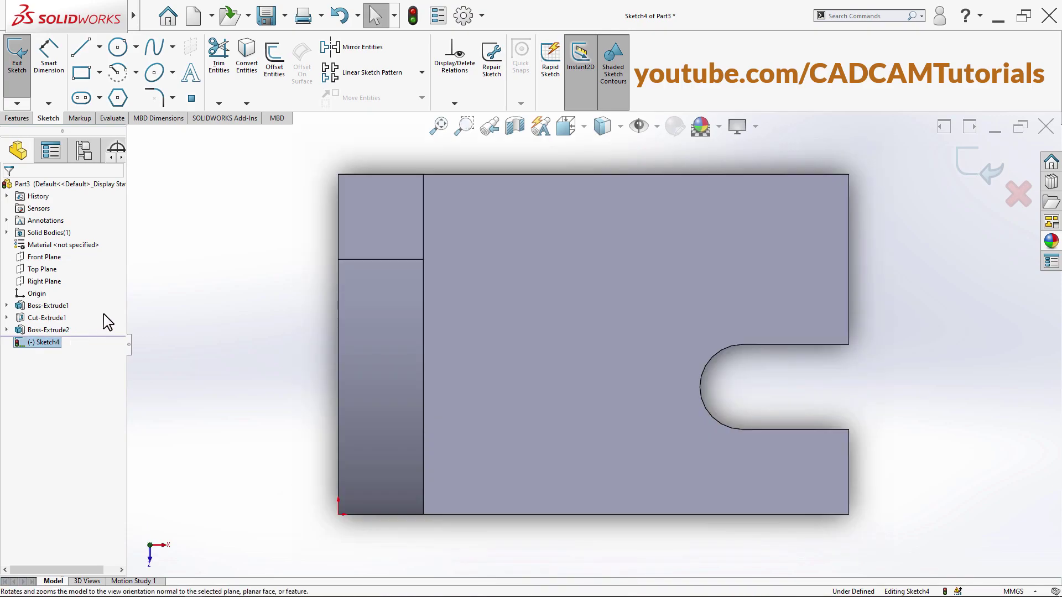
{"action": "left_click", "coordinate": [82, 73]}
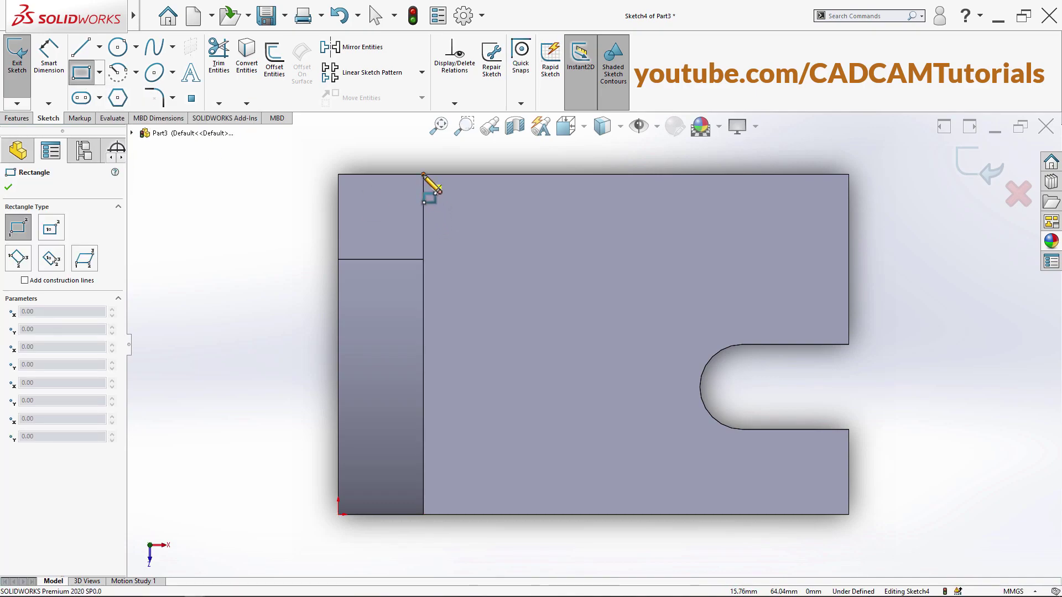
Draw a corner rectangle beside the upright and dimension its width to 40 mm.
{"action": "left_click", "coordinate": [423, 175]}
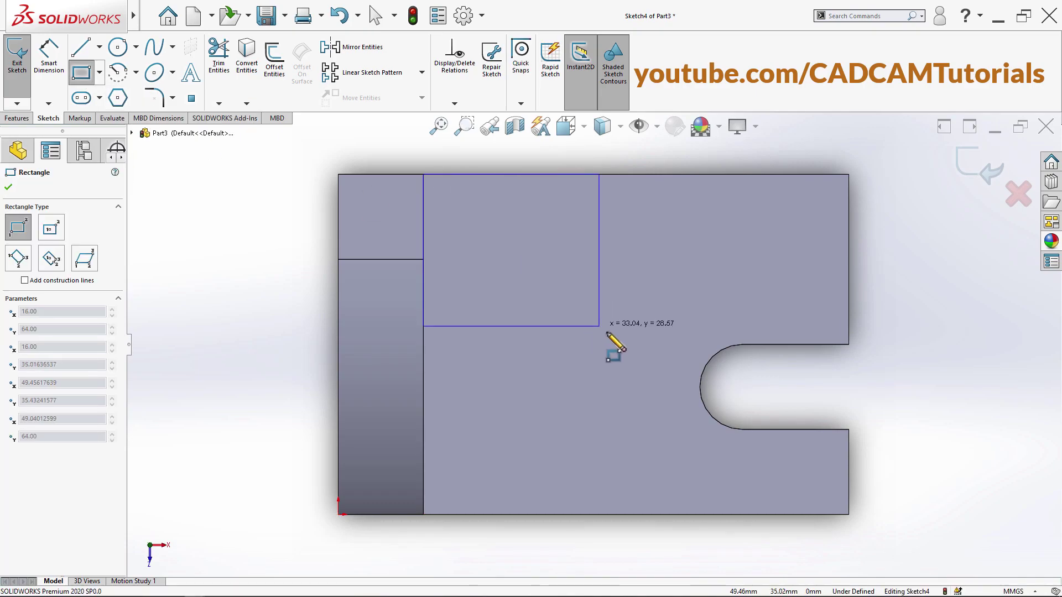
{"action": "left_click", "coordinate": [618, 360]}
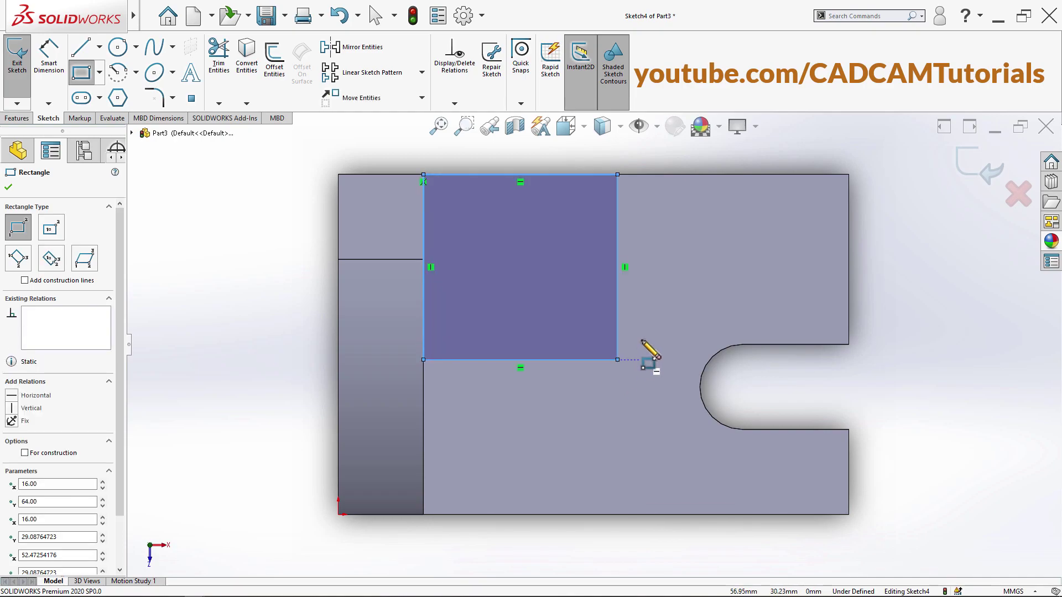
{"action": "left_click", "coordinate": [50, 65]}
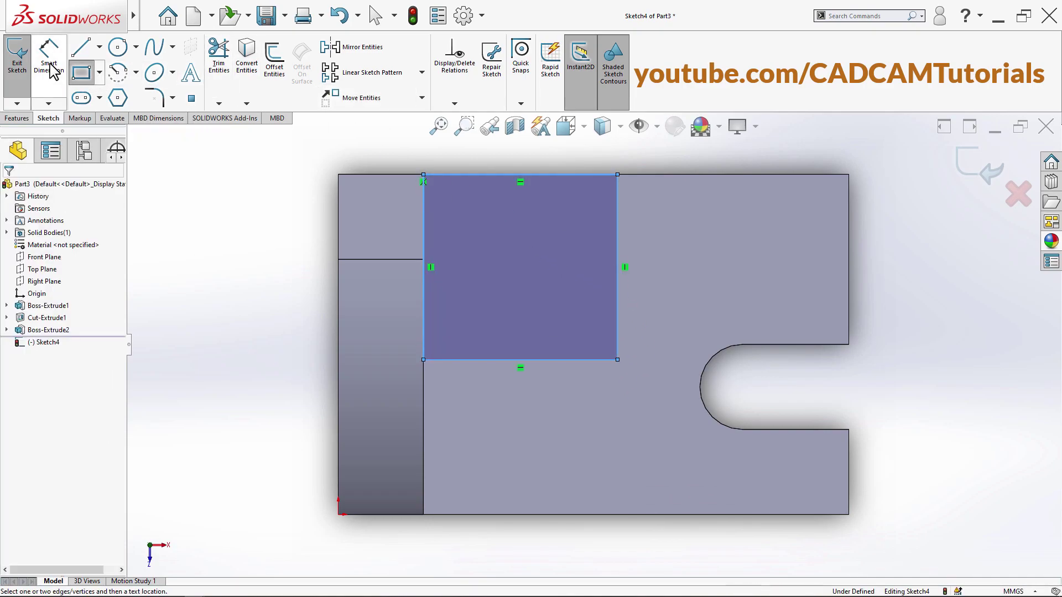
{"action": "left_click", "coordinate": [572, 360]}
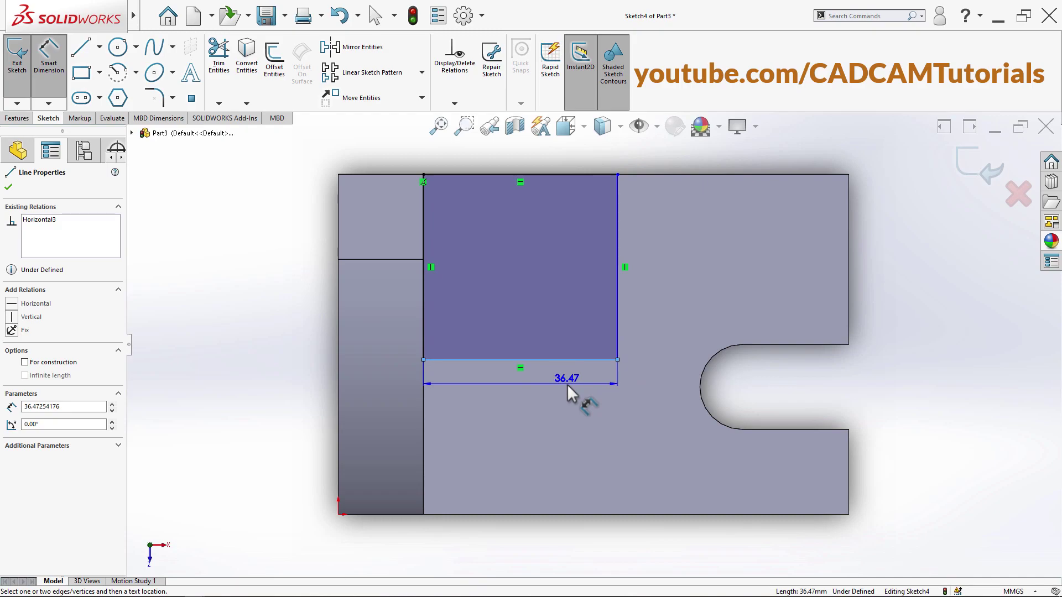
{"action": "left_click", "coordinate": [549, 396]}
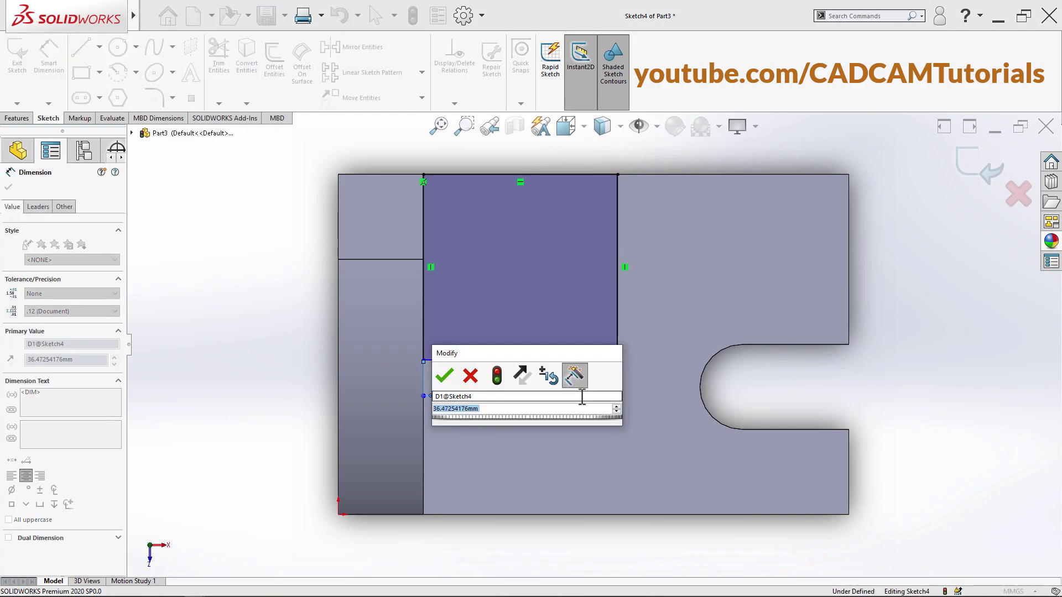
{"action": "type", "text": "40"}
{"action": "key", "text": "Return"}
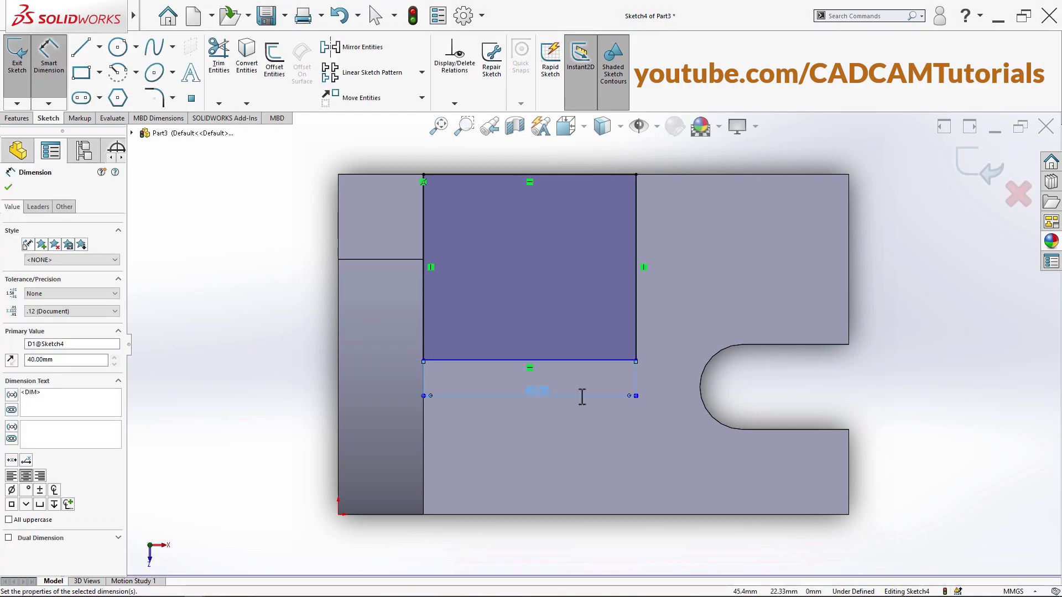
Dimension the rectangle's bottom edge 22 mm from the base's front edge.
{"action": "left_click", "coordinate": [589, 361]}
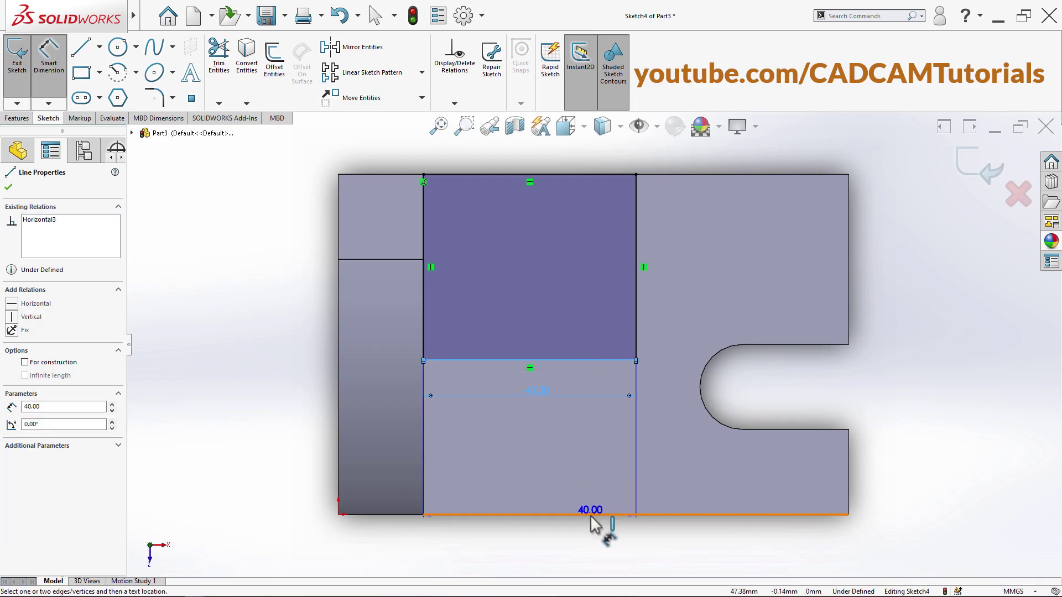
{"action": "left_click", "coordinate": [592, 514]}
{"action": "left_click", "coordinate": [615, 447]}
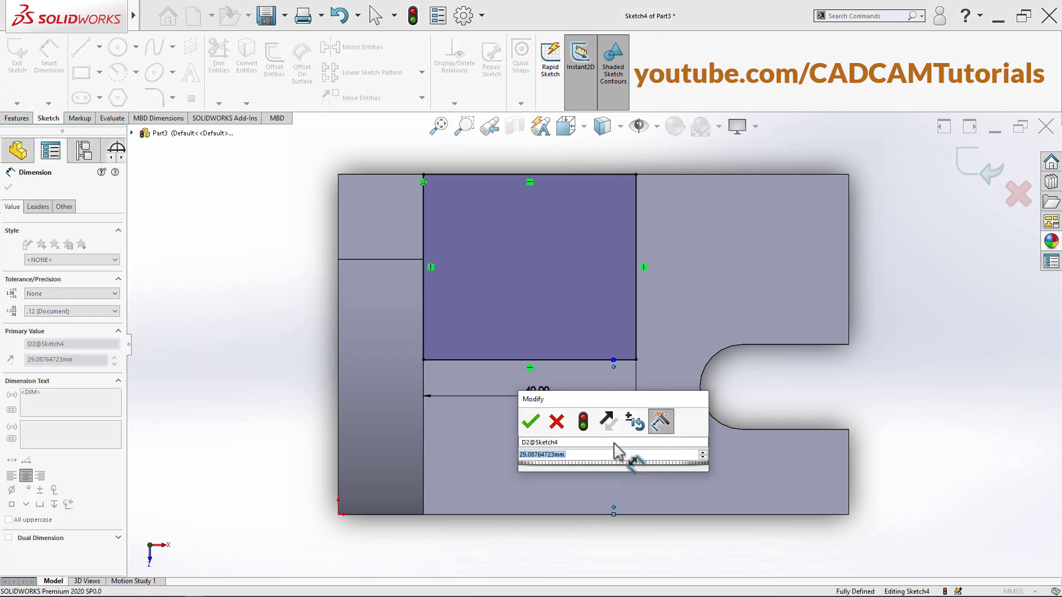
{"action": "type", "text": "22"}
{"action": "key", "text": "Return"}
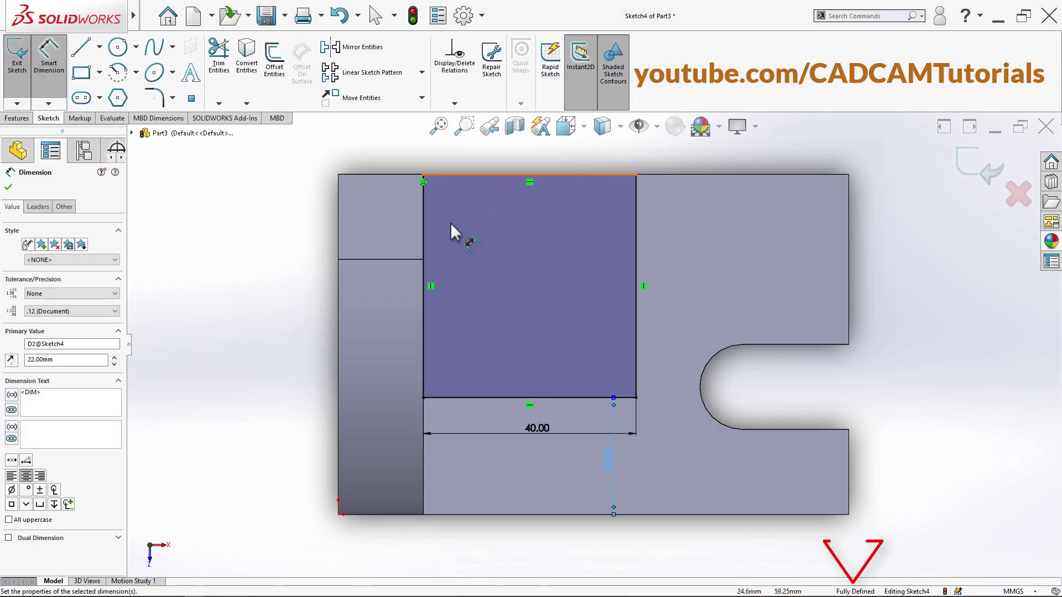
{"action": "right_click", "coordinate": [892, 271]}
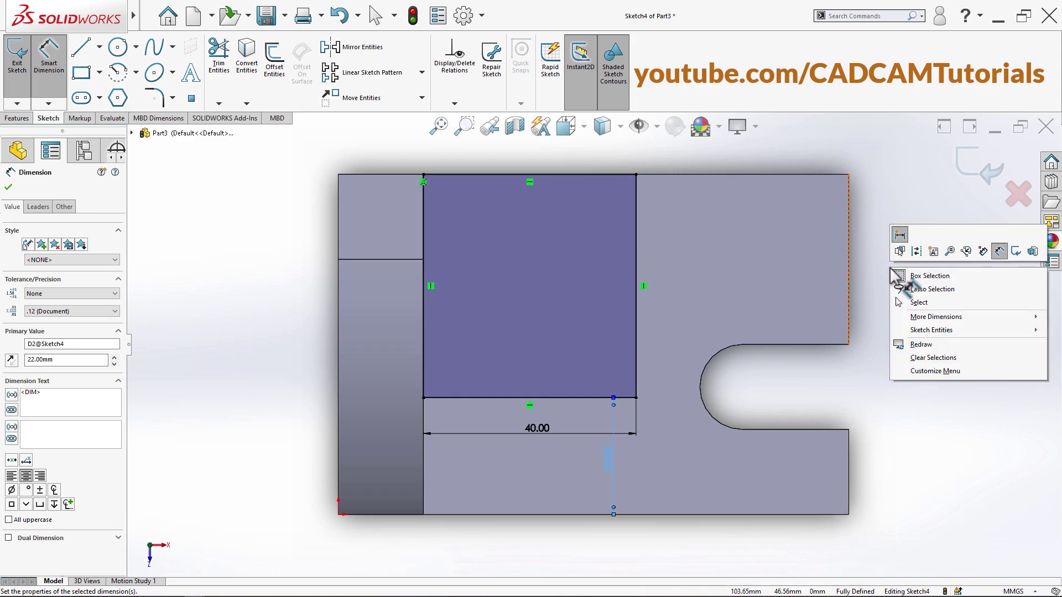
Exit the sketch and extrude the rectangle 28 mm upward as Boss-Extrude3.
{"action": "left_click", "coordinate": [1017, 253]}
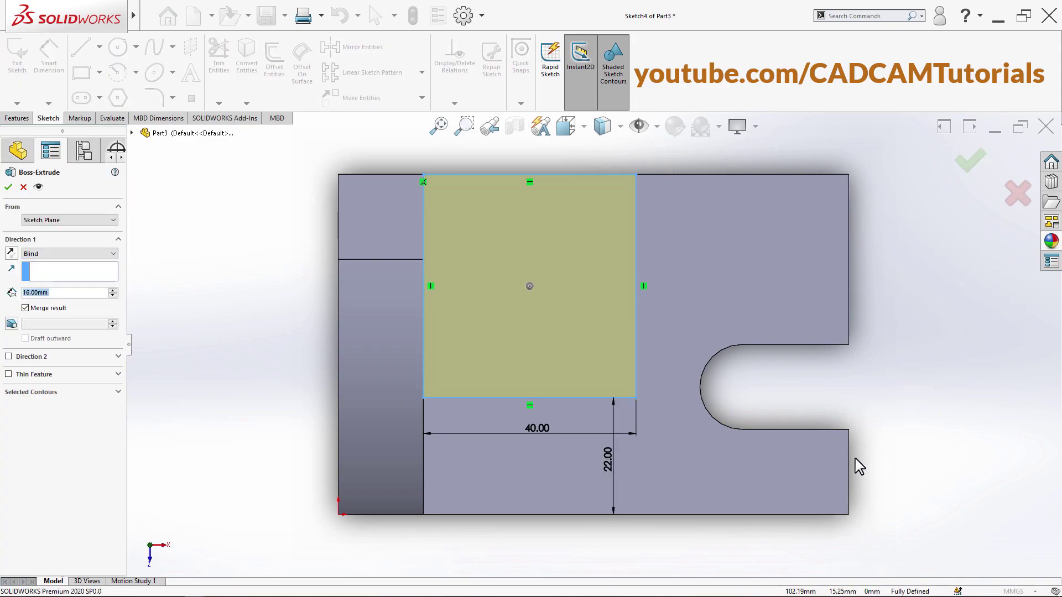
{"action": "middle_click_drag", "start_coordinate": [496, 520], "coordinate": [963, 398]}
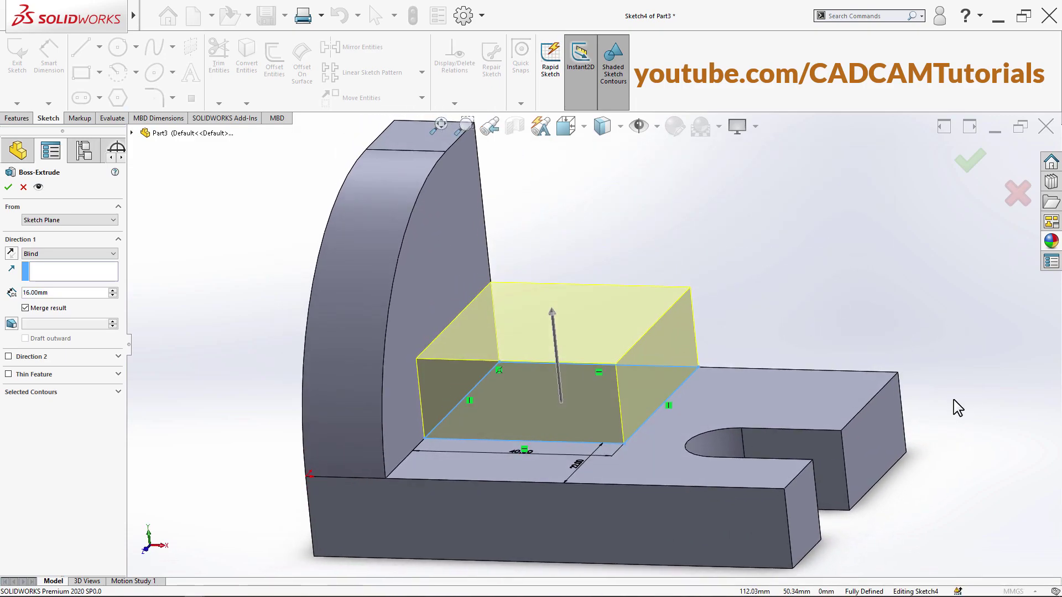
{"action": "left_click", "coordinate": [552, 314]}
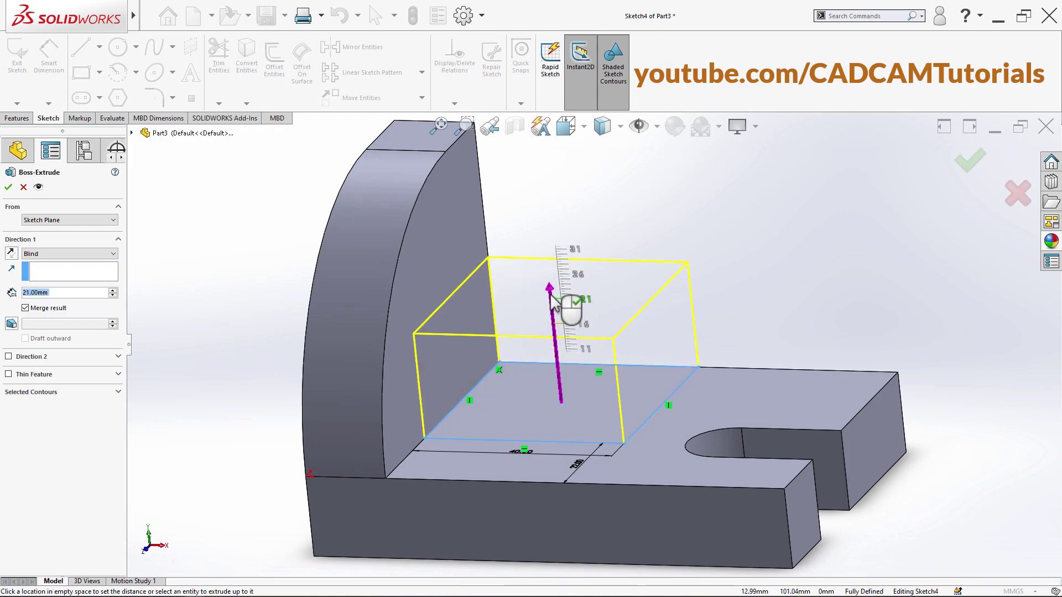
{"action": "left_click", "coordinate": [550, 262]}
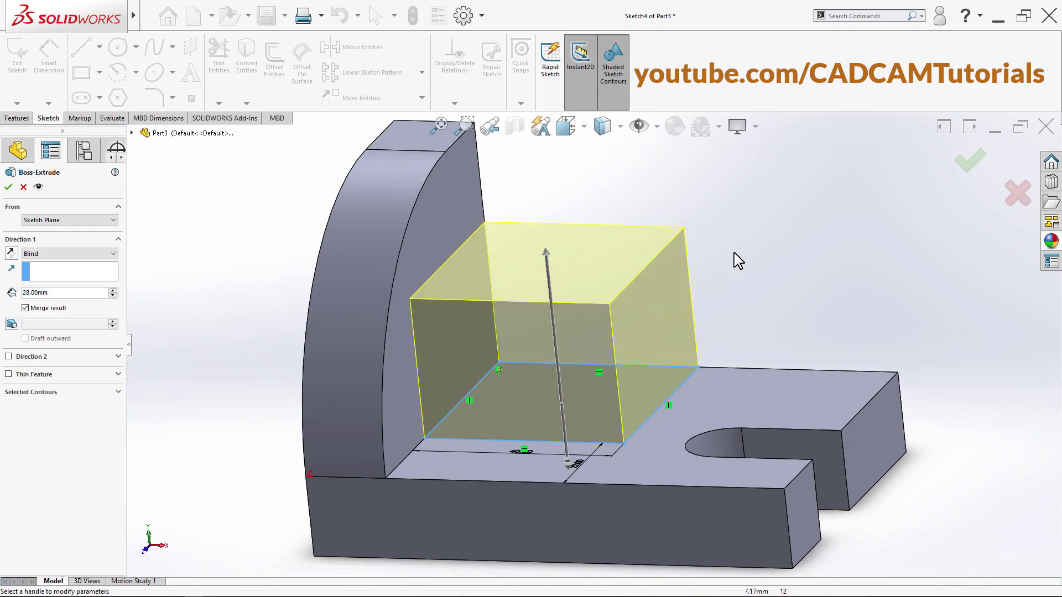
{"action": "left_click", "coordinate": [971, 168]}
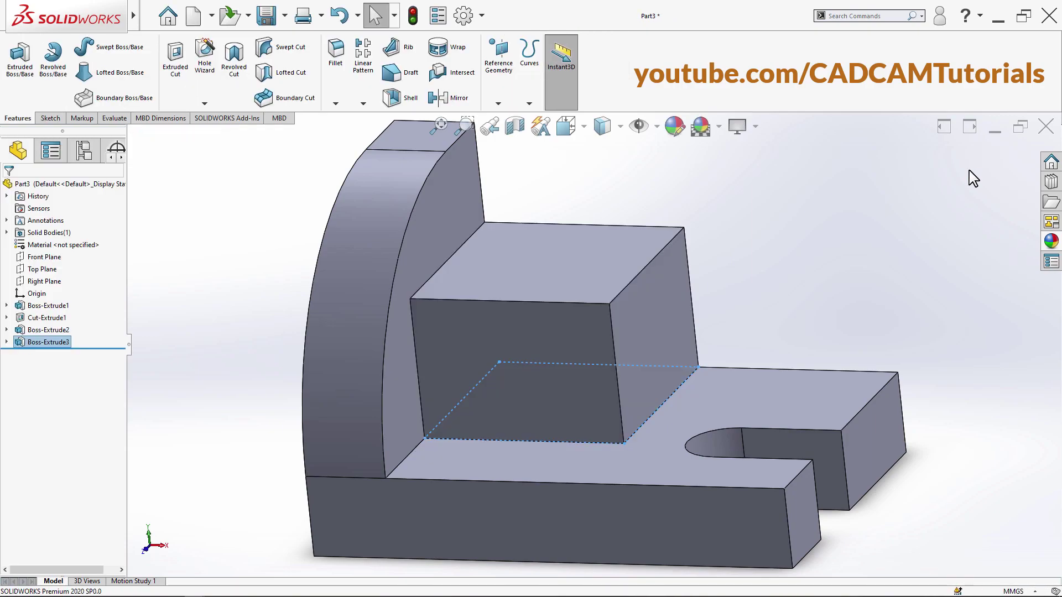
{"action": "mouse_move", "coordinate": [889, 351]}
{"action": "middle_mouse_down"}
{"action": "mouse_move", "coordinate": [818, 352]}
{"action": "mouse_move", "coordinate": [858, 368]}
{"action": "mouse_move", "coordinate": [863, 343]}
{"action": "mouse_move", "coordinate": [877, 360]}
{"action": "middle_mouse_up"}
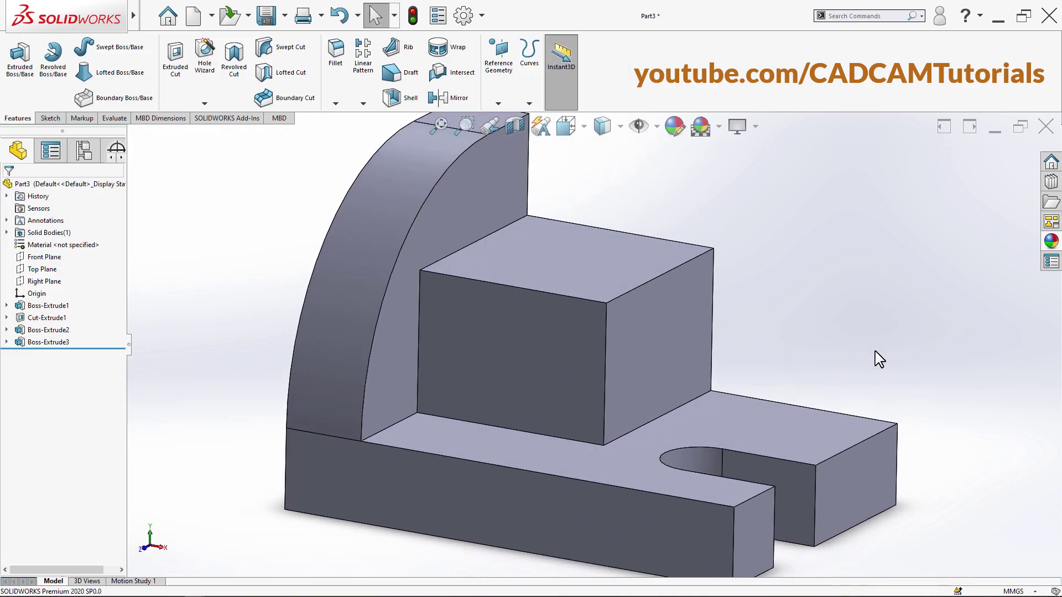
{"action": "key", "text": "alt+Tab"}
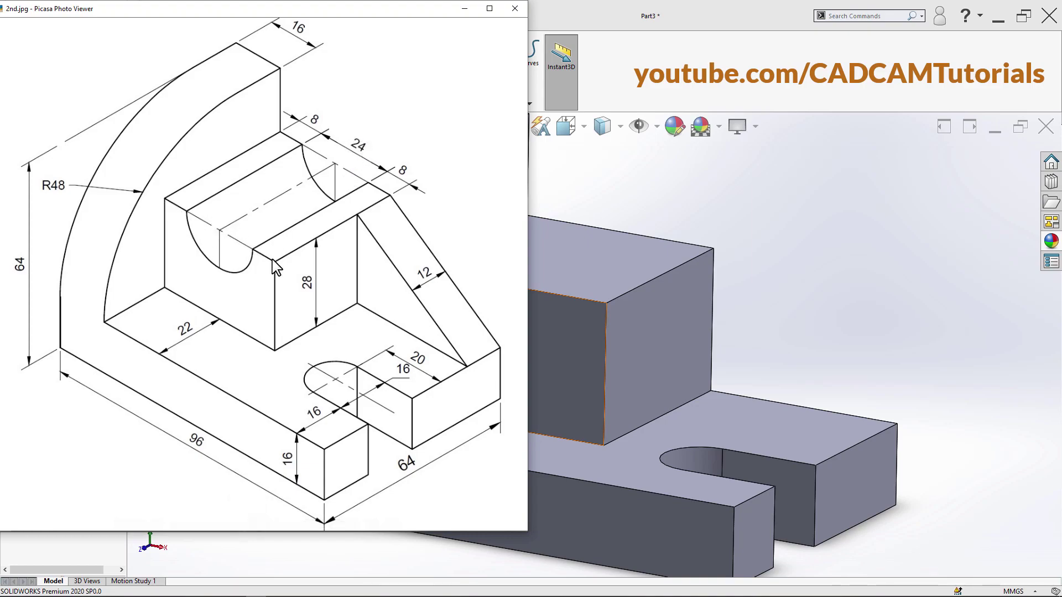
{"action": "left_click", "coordinate": [875, 275]}
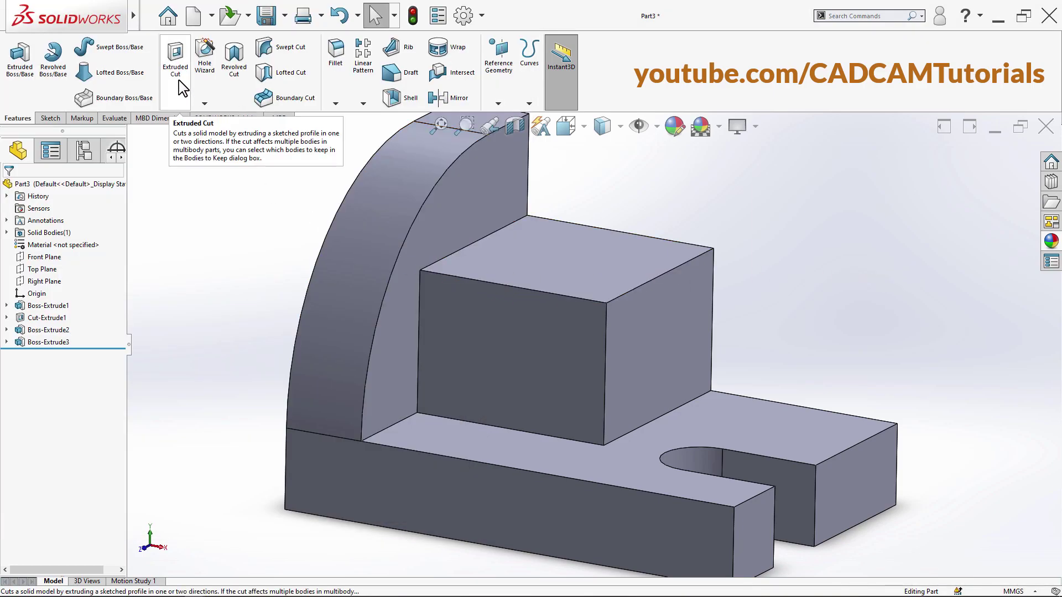
Start an Extruded Cut on the block's front face and draw a Ø24 mm circle centred on its top edge.
{"action": "left_click", "coordinate": [176, 61]}
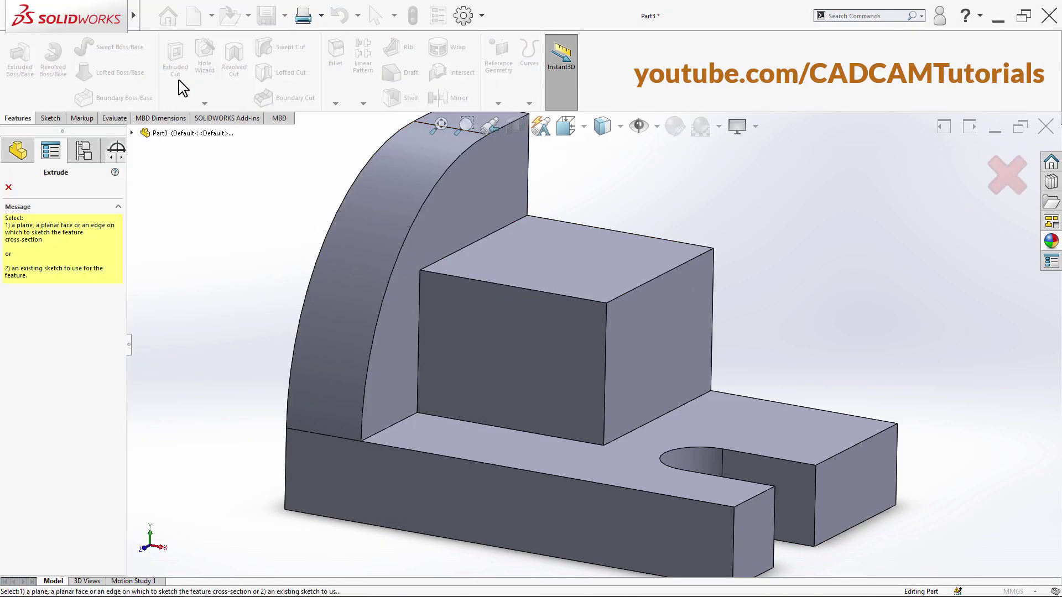
{"action": "left_click", "coordinate": [503, 355]}
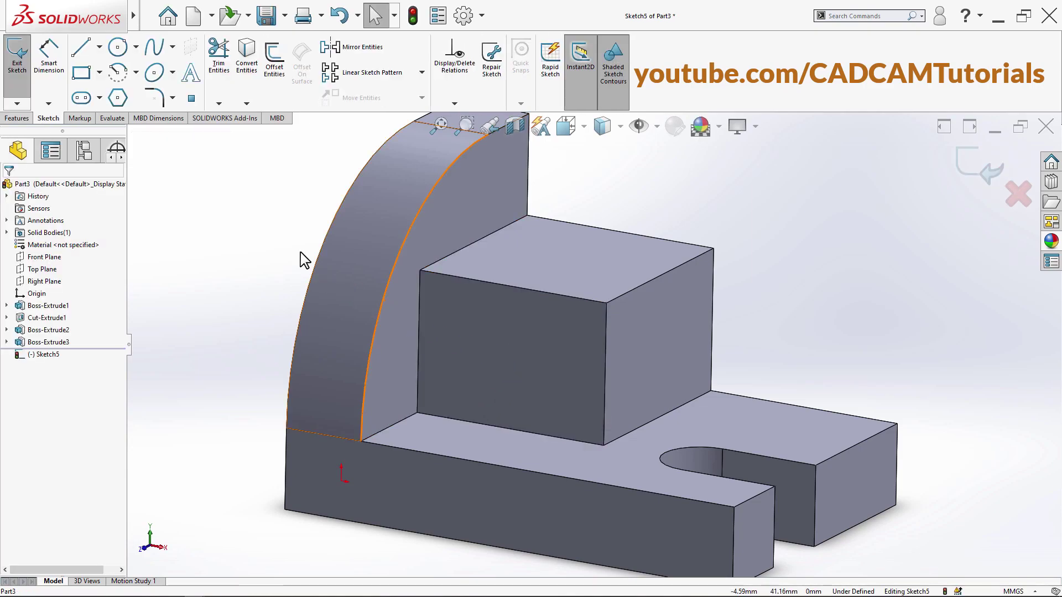
{"action": "left_click", "coordinate": [117, 50]}
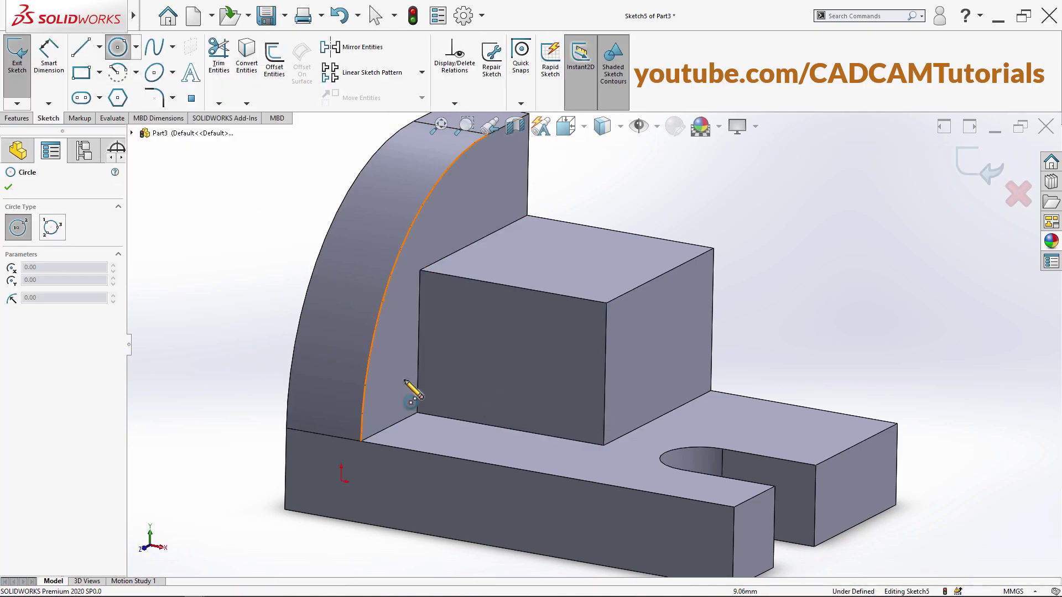
{"action": "left_click", "coordinate": [513, 287]}
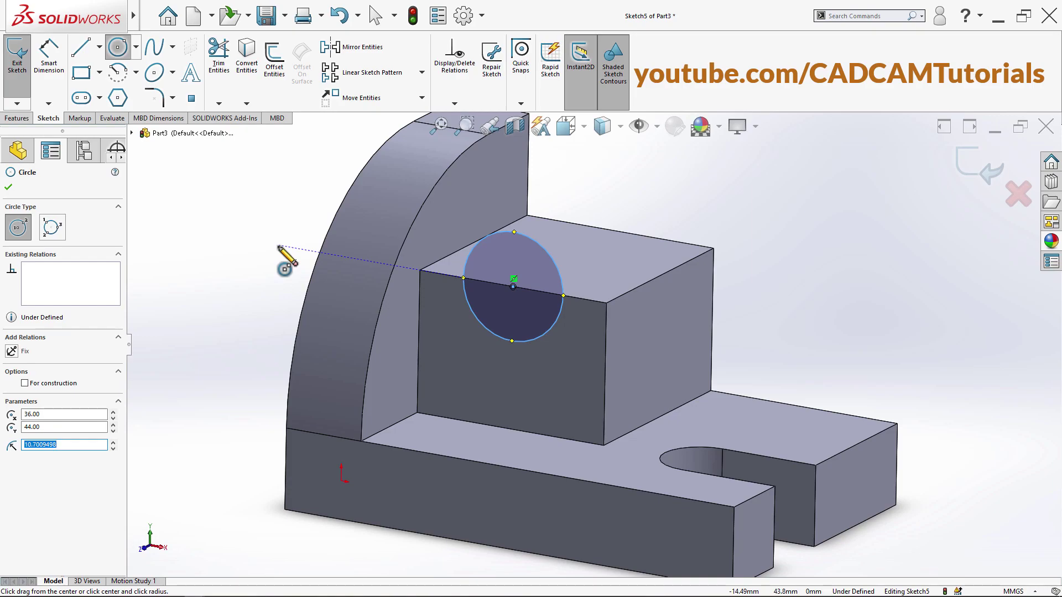
{"action": "left_click", "coordinate": [49, 56]}
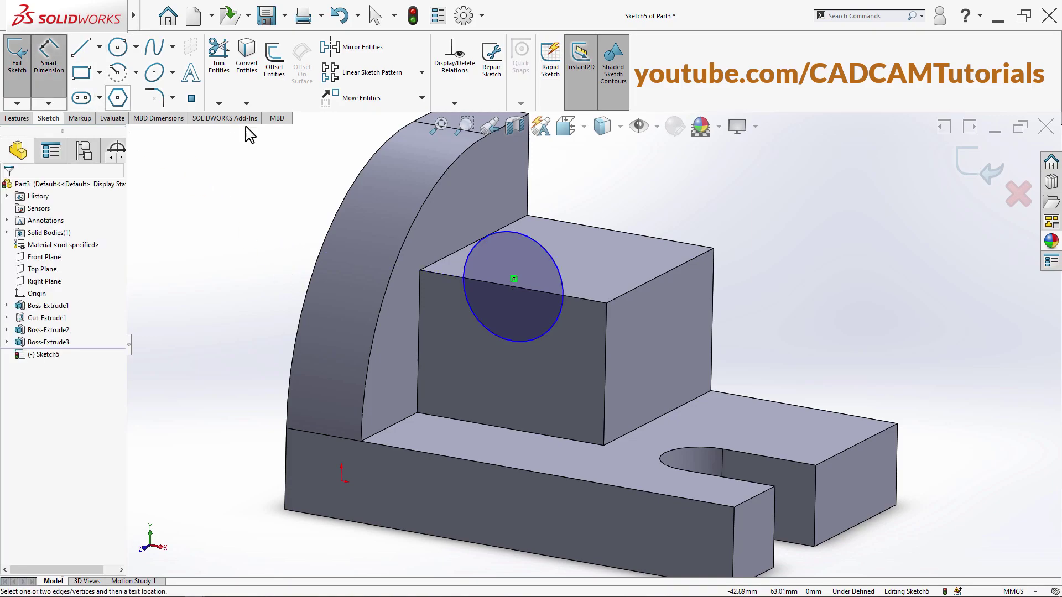
{"action": "left_click", "coordinate": [553, 256]}
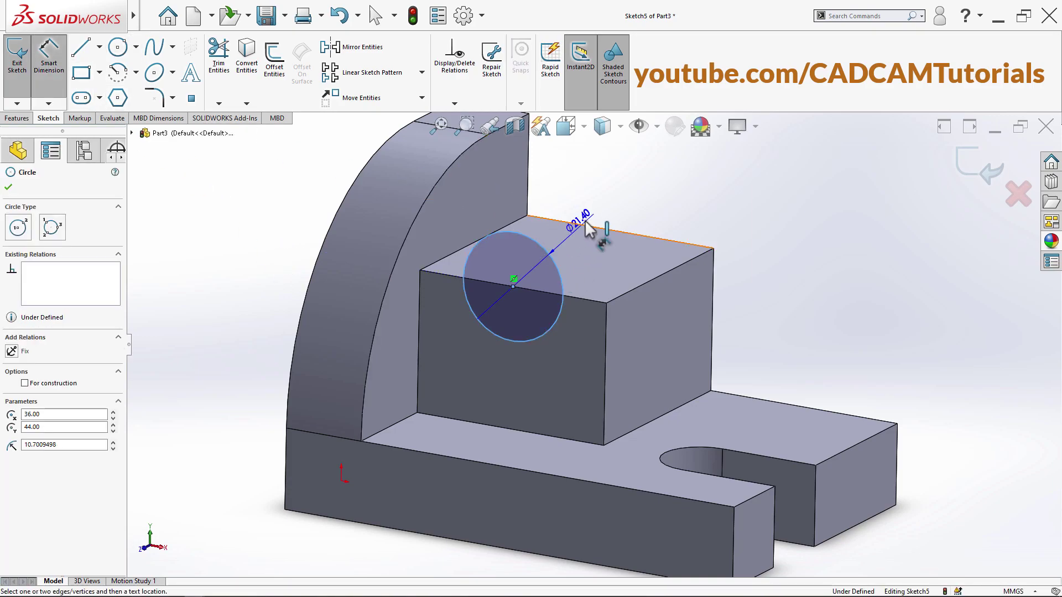
{"action": "left_click", "coordinate": [640, 218]}
{"action": "type", "text": "24"}
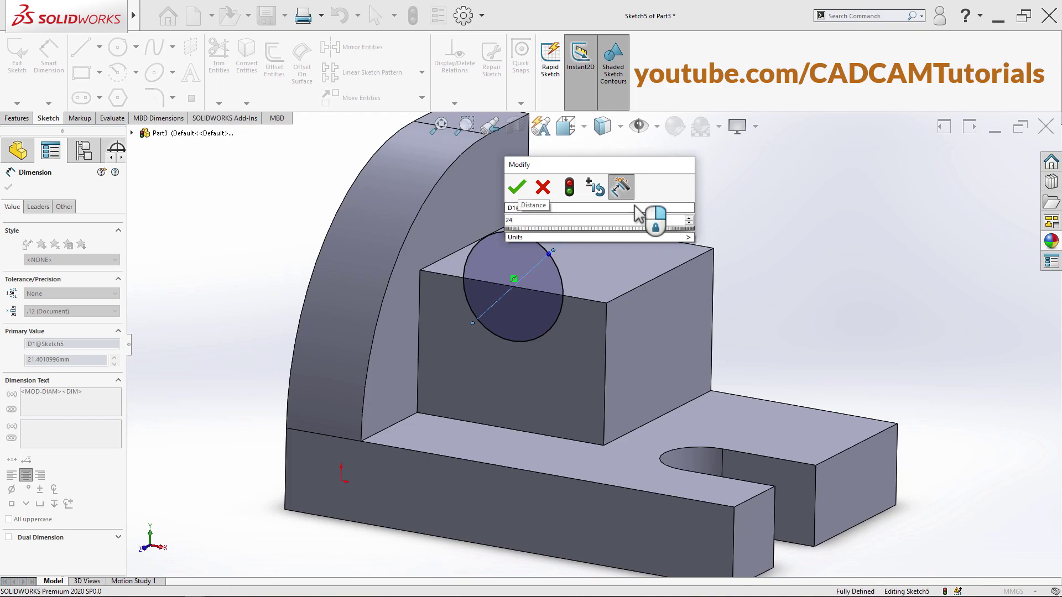
{"action": "key", "text": "Return"}
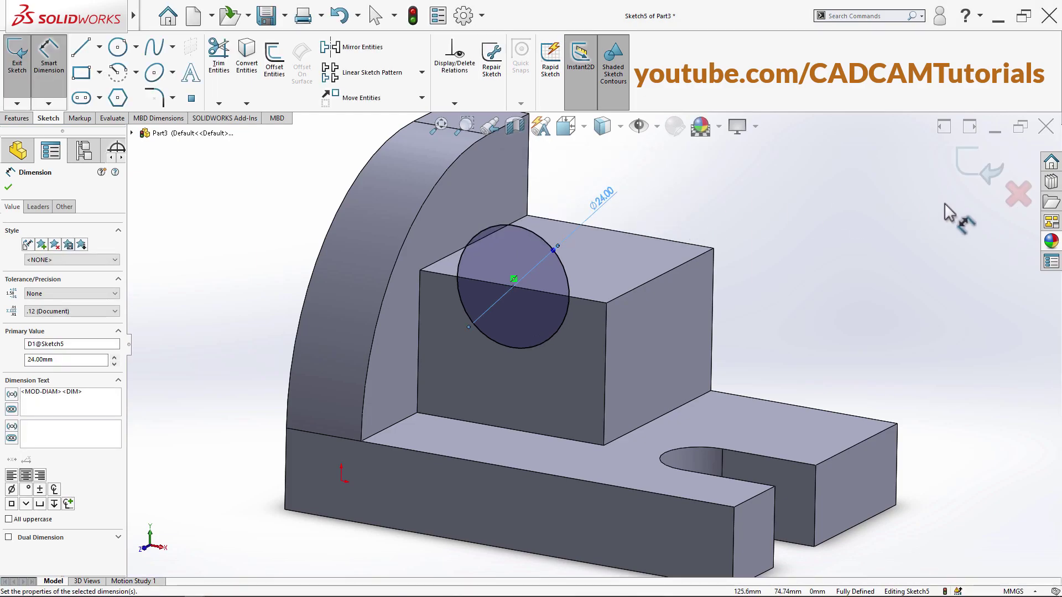
Cut the Ø24 circle with the Up To Next end condition, creating Cut-Extrude2's groove.
{"action": "left_click", "coordinate": [971, 180]}
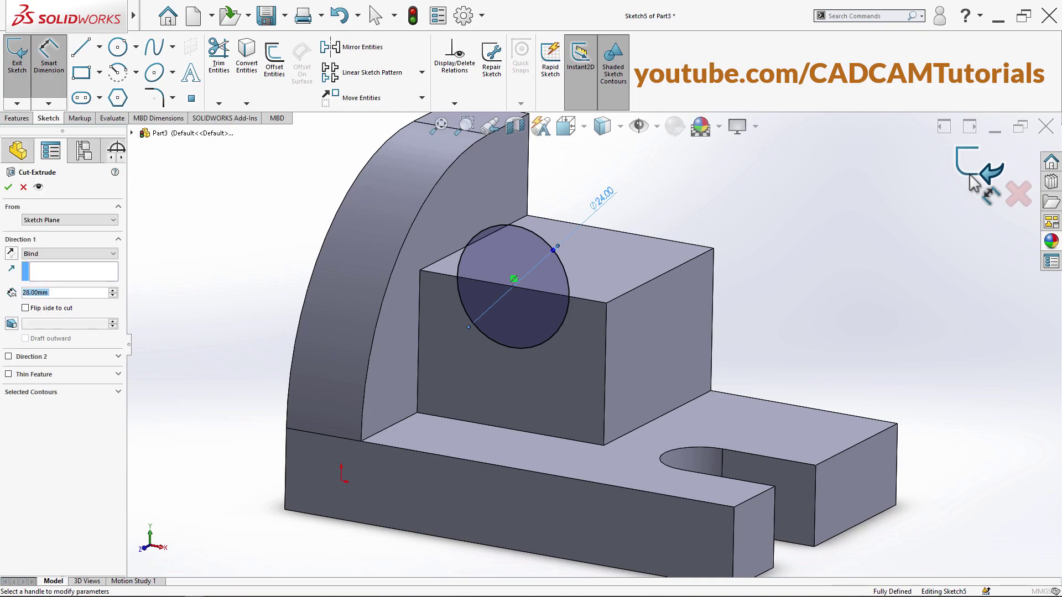
{"action": "middle_click_drag", "start_coordinate": [826, 359], "coordinate": [772, 372]}
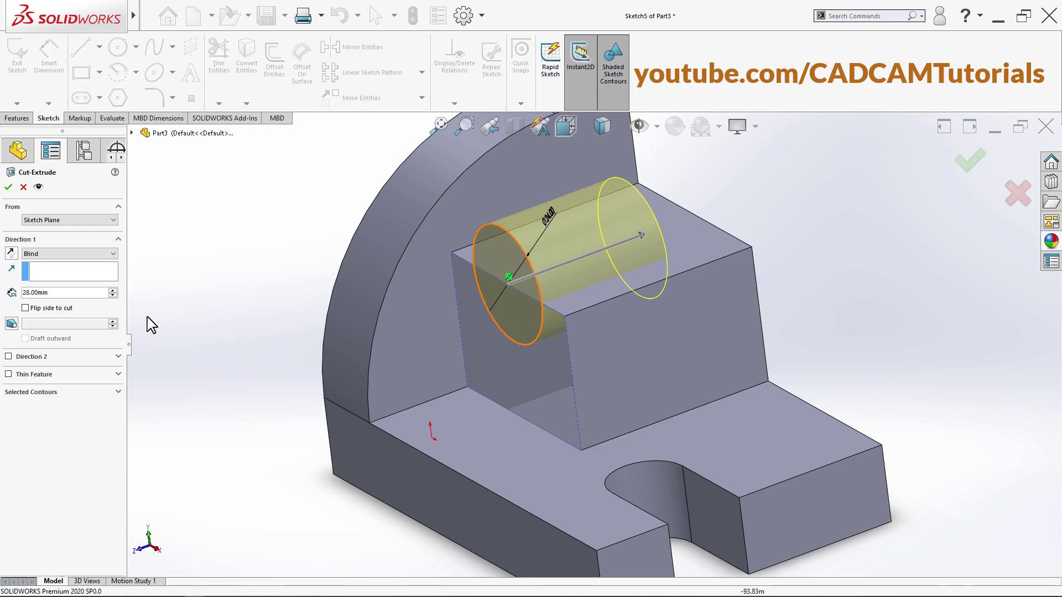
{"action": "left_click", "coordinate": [75, 255]}
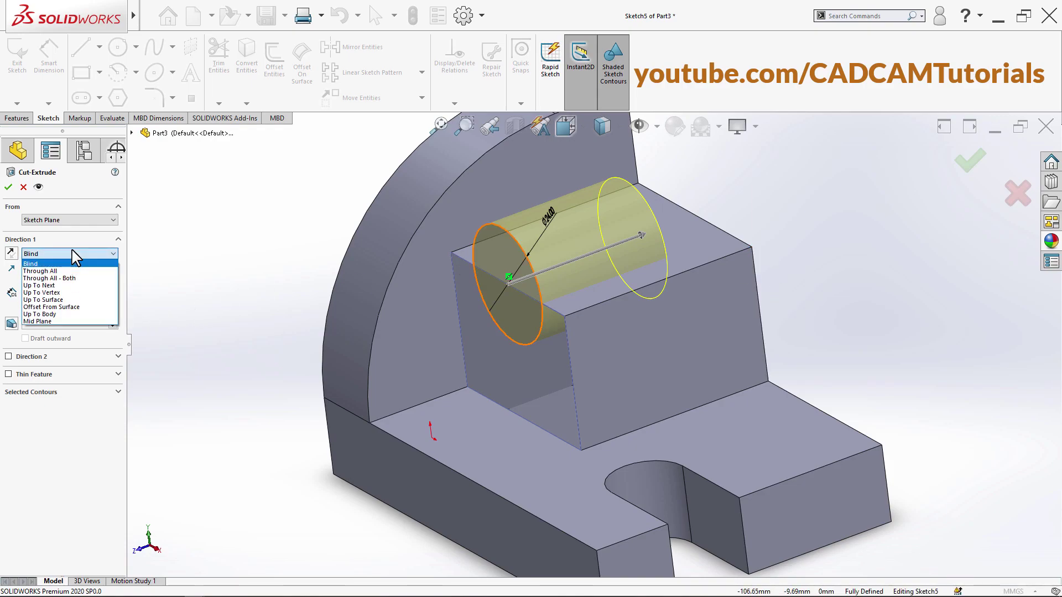
{"action": "left_click", "coordinate": [49, 286]}
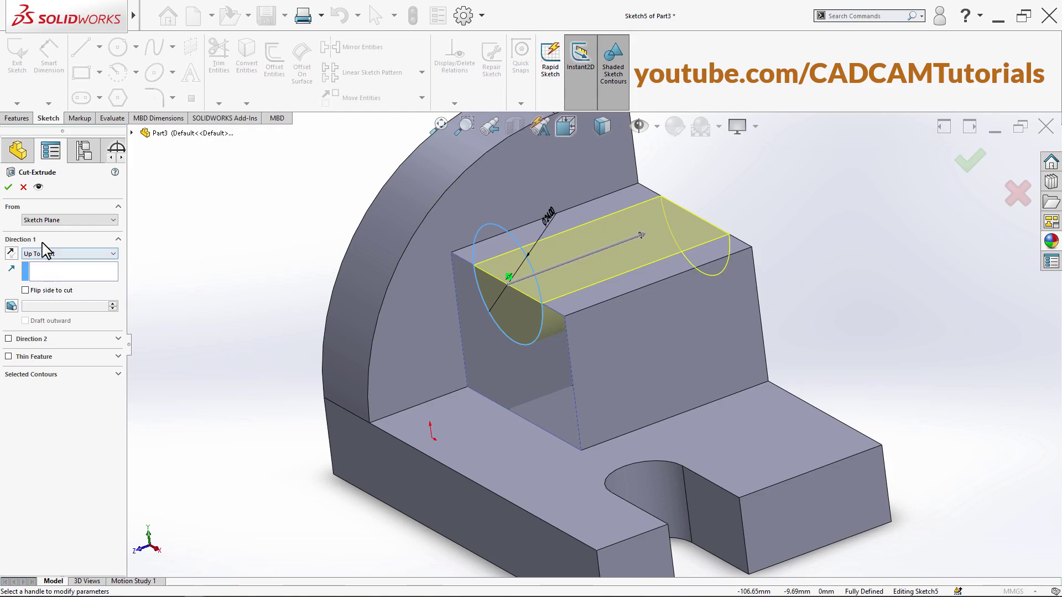
{"action": "left_click", "coordinate": [8, 187]}
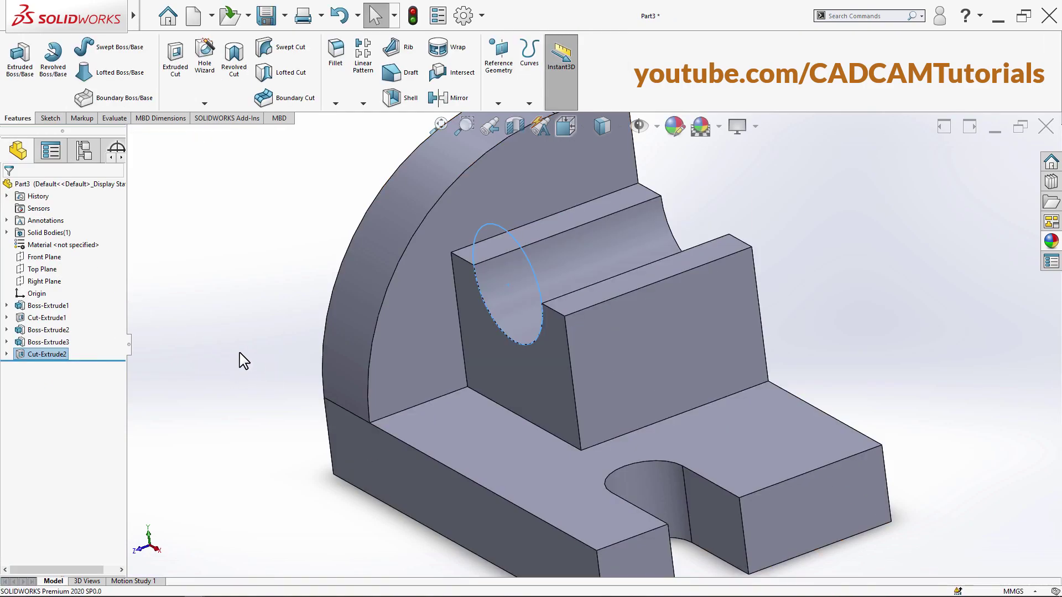
{"action": "left_click", "coordinate": [250, 365]}
{"action": "middle_click_drag", "start_coordinate": [299, 357], "coordinate": [324, 360]}
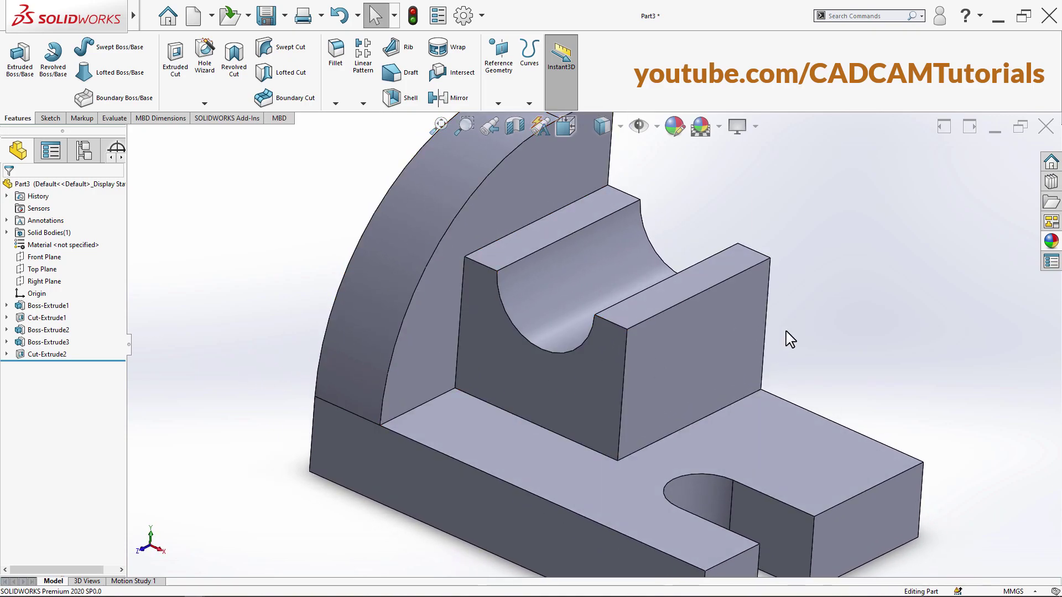
Check the reference drawing, then start a new boss sketch on the part's far side face.
{"action": "key", "text": "alt+Tab"}
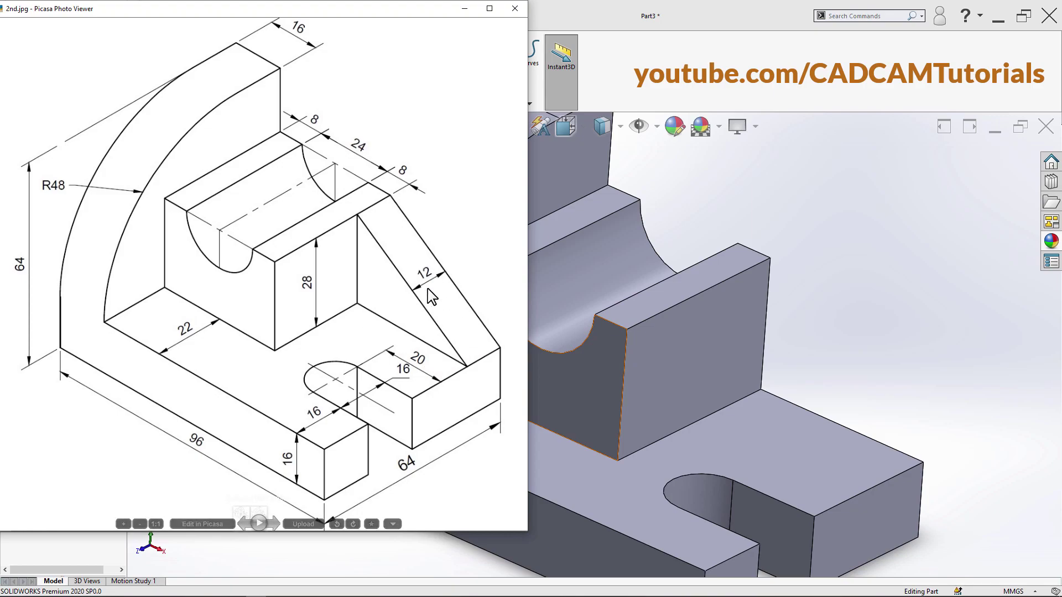
{"action": "left_click", "coordinate": [870, 332]}
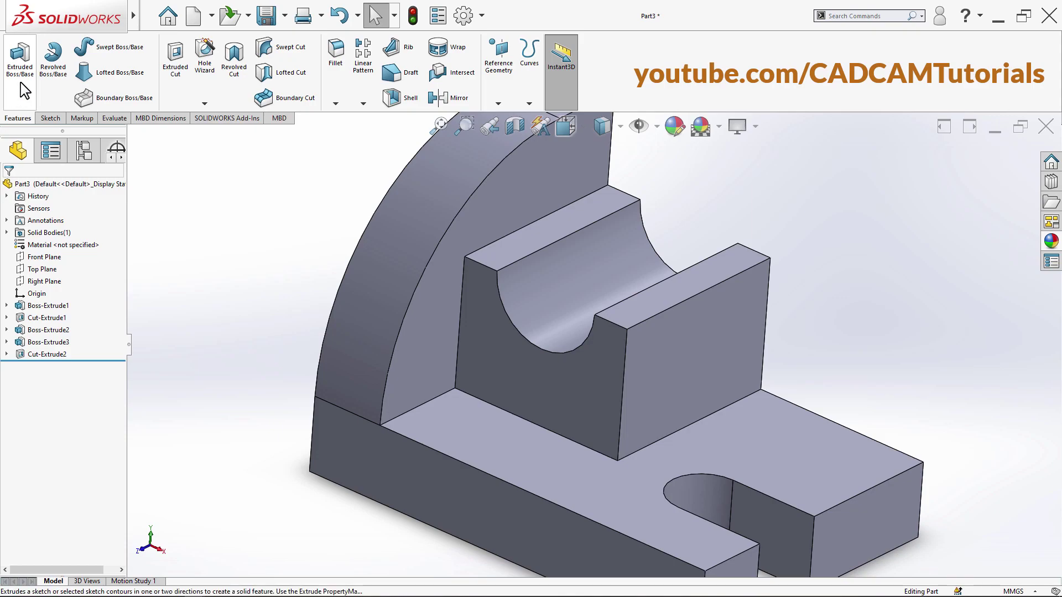
{"action": "left_click", "coordinate": [21, 61]}
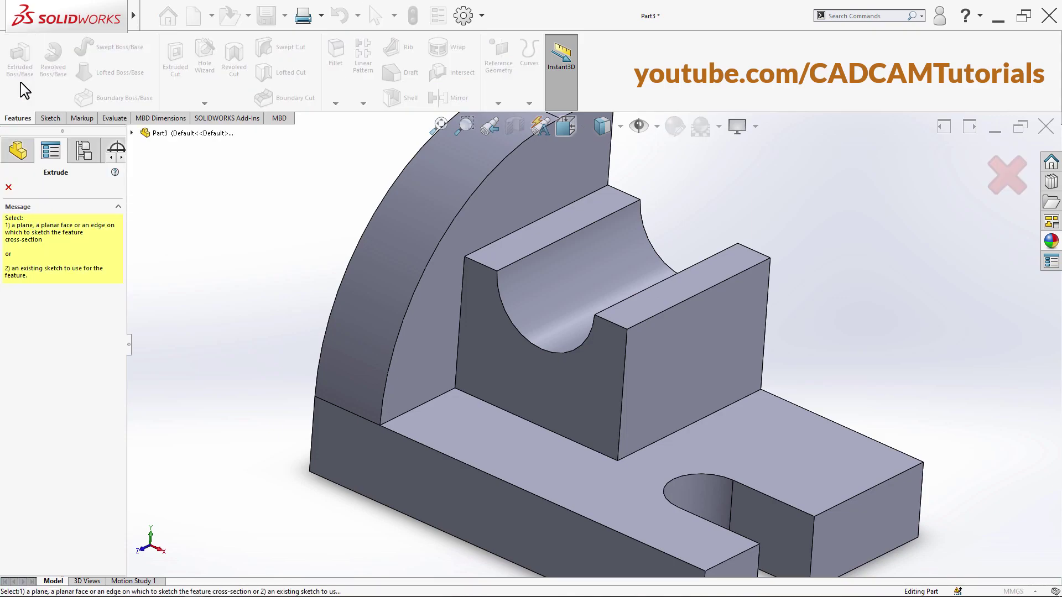
{"action": "left_click", "coordinate": [701, 394]}
{"action": "mouse_move", "coordinate": [701, 393]}
{"action": "middle_mouse_down"}
{"action": "mouse_move", "coordinate": [614, 374]}
{"action": "mouse_move", "coordinate": [585, 424]}
{"action": "mouse_move", "coordinate": [575, 408]}
{"action": "mouse_move", "coordinate": [640, 441]}
{"action": "mouse_move", "coordinate": [612, 374]}
{"action": "mouse_move", "coordinate": [606, 424]}
{"action": "middle_mouse_up"}
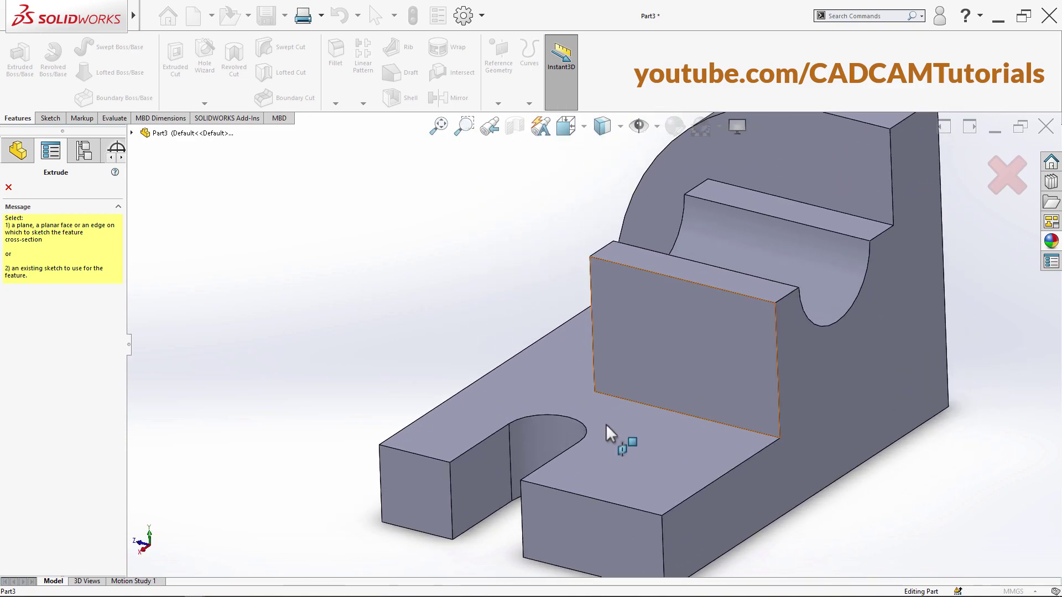
{"action": "left_click", "coordinate": [824, 373]}
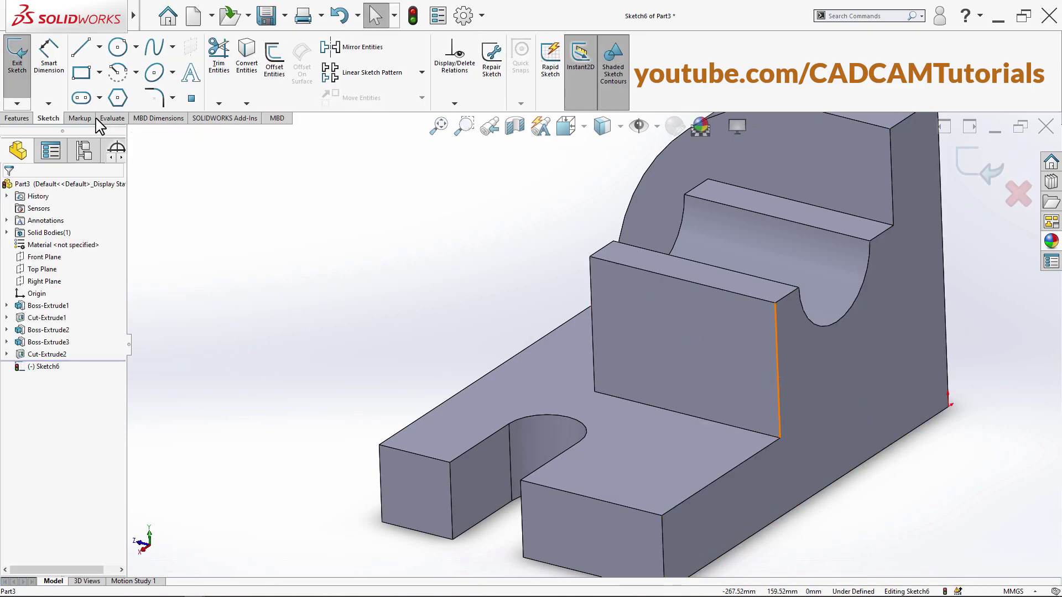
Draw a diagonal line from the block's top corner to the base's front corner and exit the sketch.
{"action": "left_click", "coordinate": [81, 51]}
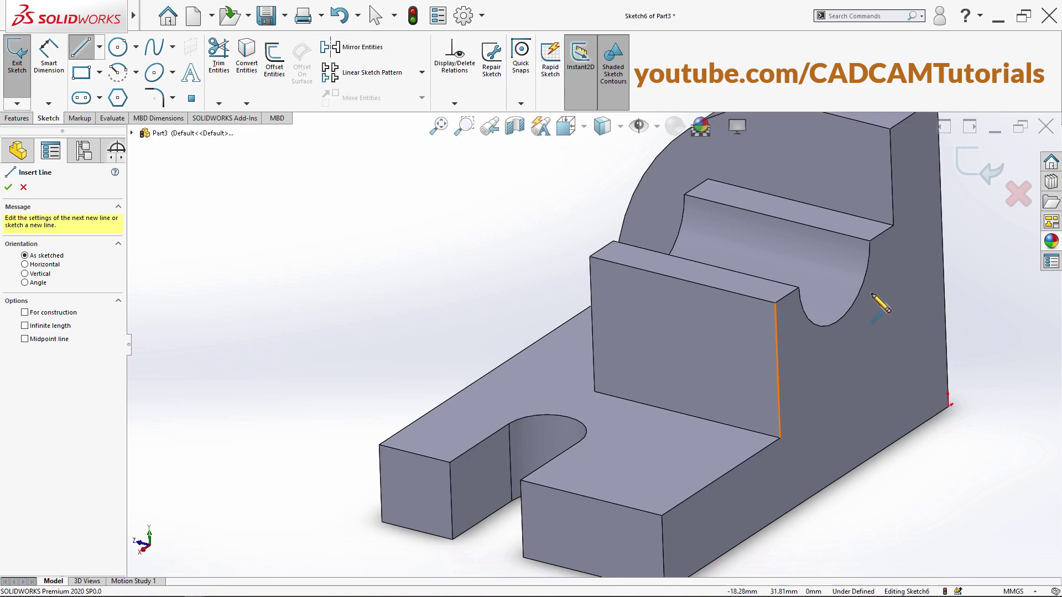
{"action": "left_click", "coordinate": [776, 303]}
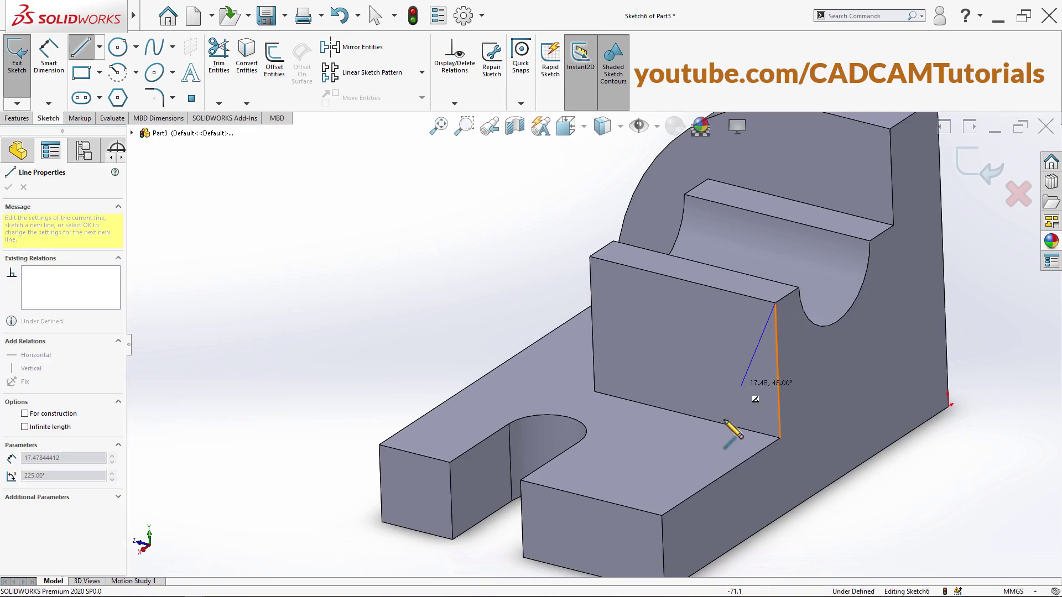
{"action": "left_click", "coordinate": [662, 517]}
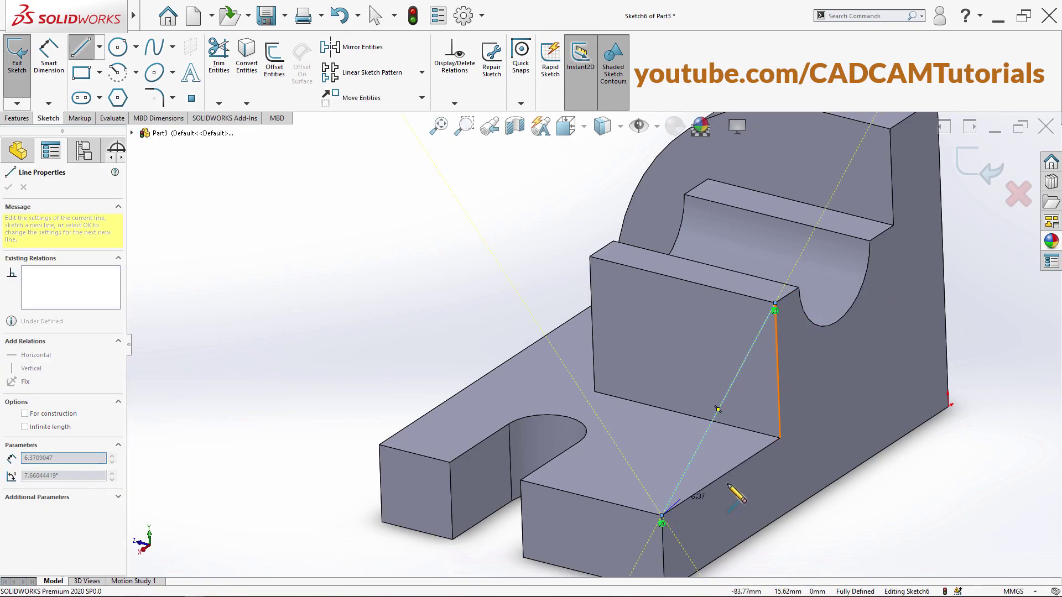
{"action": "right_click", "coordinate": [939, 485]}
{"action": "left_click", "coordinate": [945, 468]}
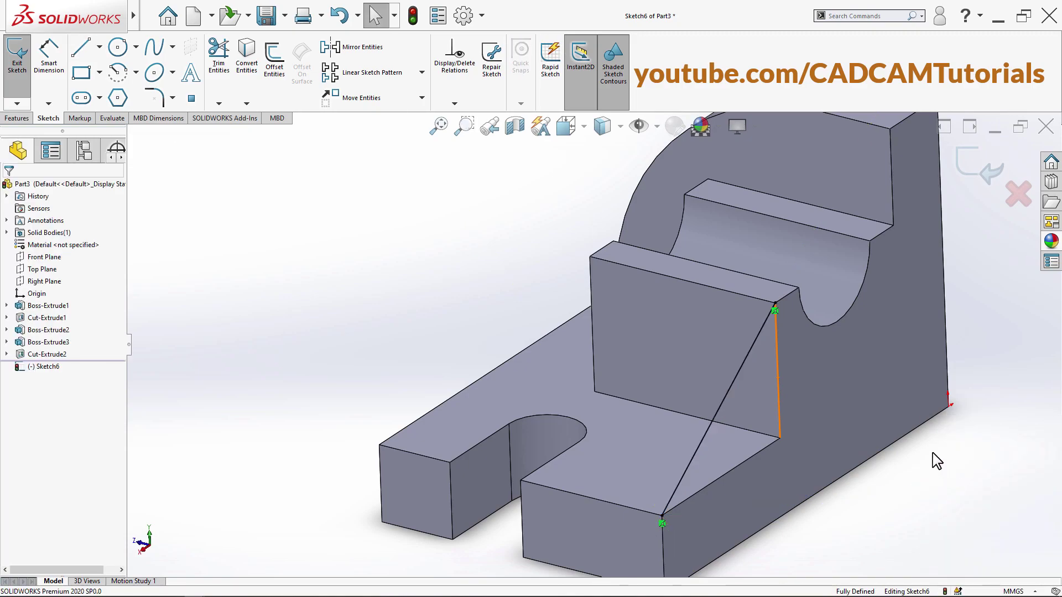
{"action": "right_click", "coordinate": [935, 461]}
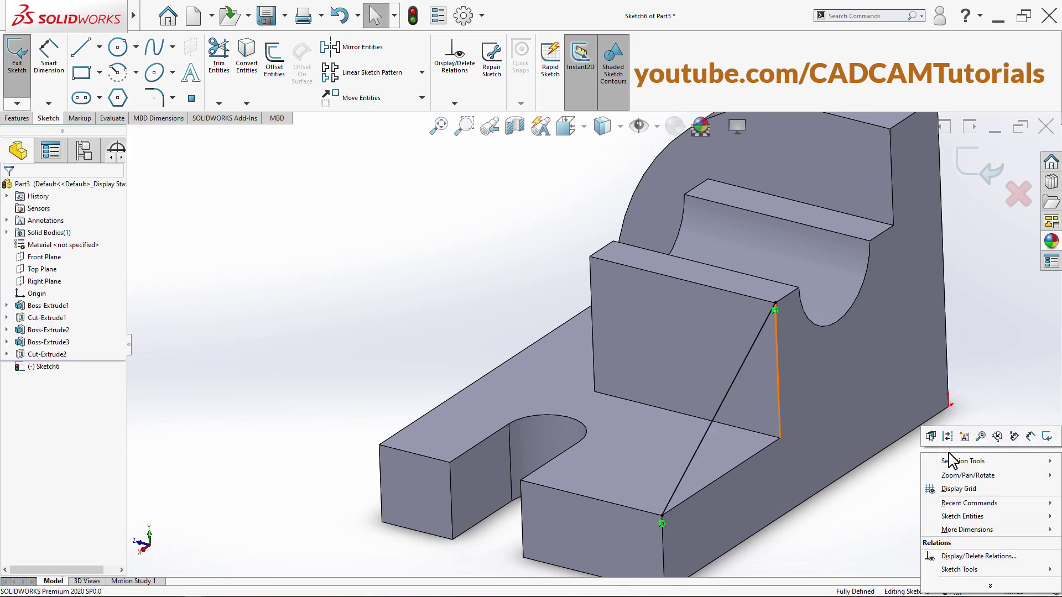
{"action": "left_click", "coordinate": [1047, 437]}
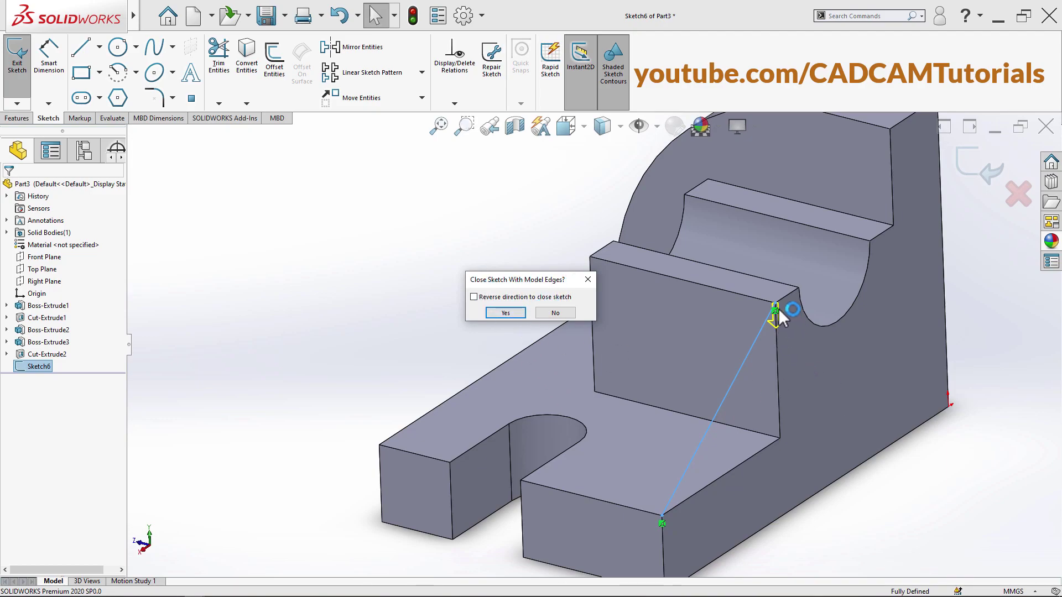
Close the triangular rib profile on the model edges and extrude it Blind 12 mm as Boss-Extrude4.
{"action": "left_click", "coordinate": [504, 313]}
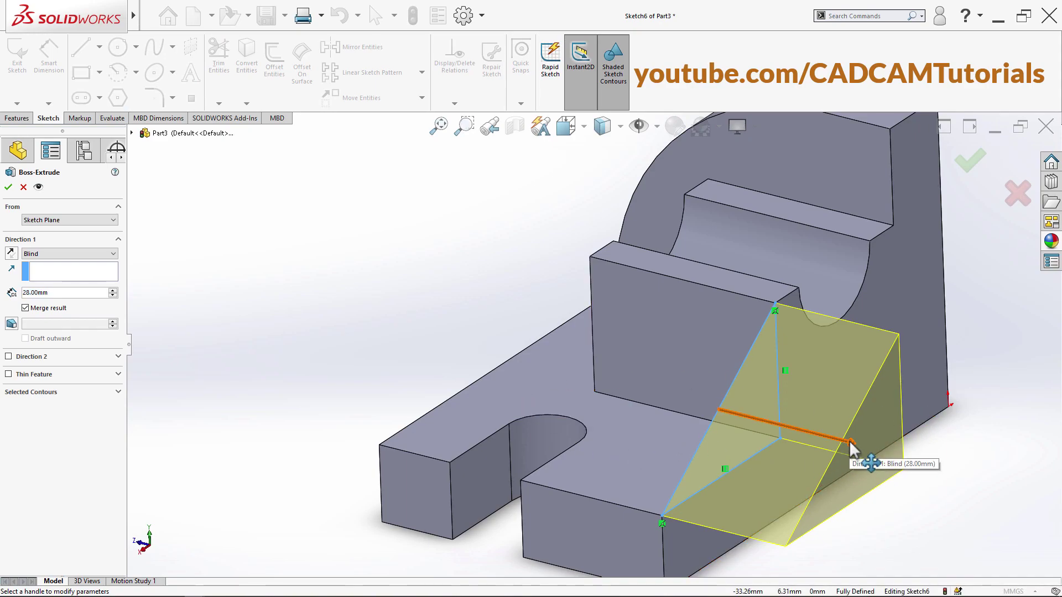
{"action": "mouse_move", "coordinate": [849, 440]}
{"action": "left_mouse_down"}
{"action": "mouse_move", "coordinate": [867, 449]}
{"action": "mouse_move", "coordinate": [650, 404]}
{"action": "left_mouse_up"}
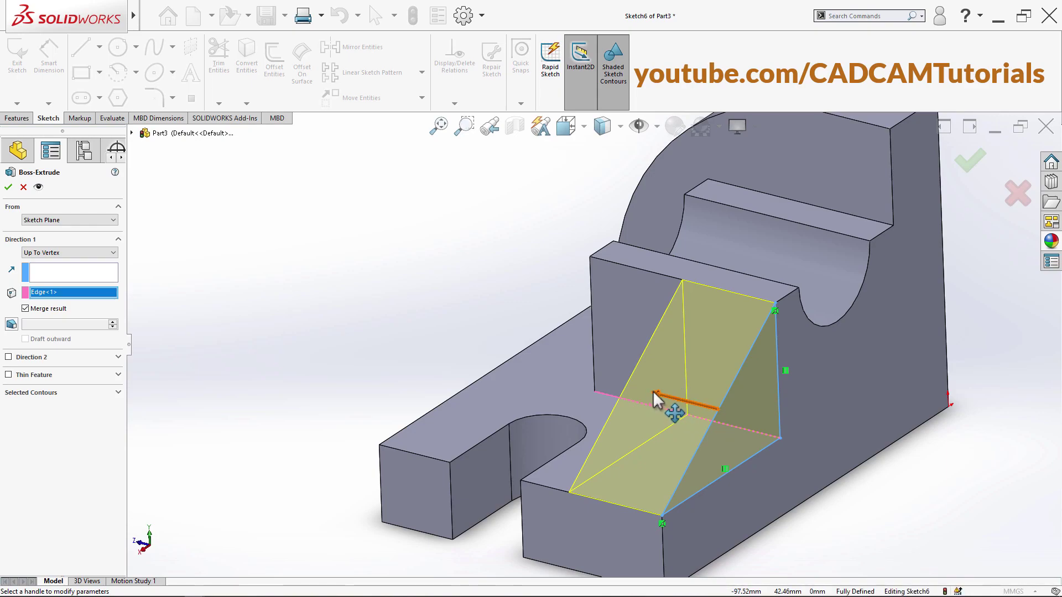
{"action": "left_click", "coordinate": [111, 321]}
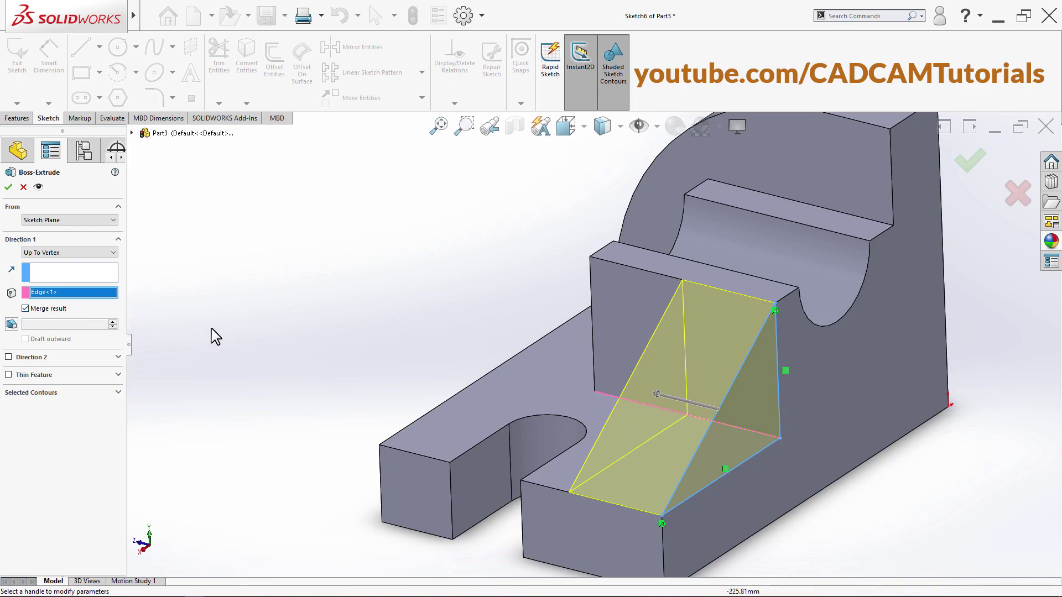
{"action": "left_click", "coordinate": [85, 253]}
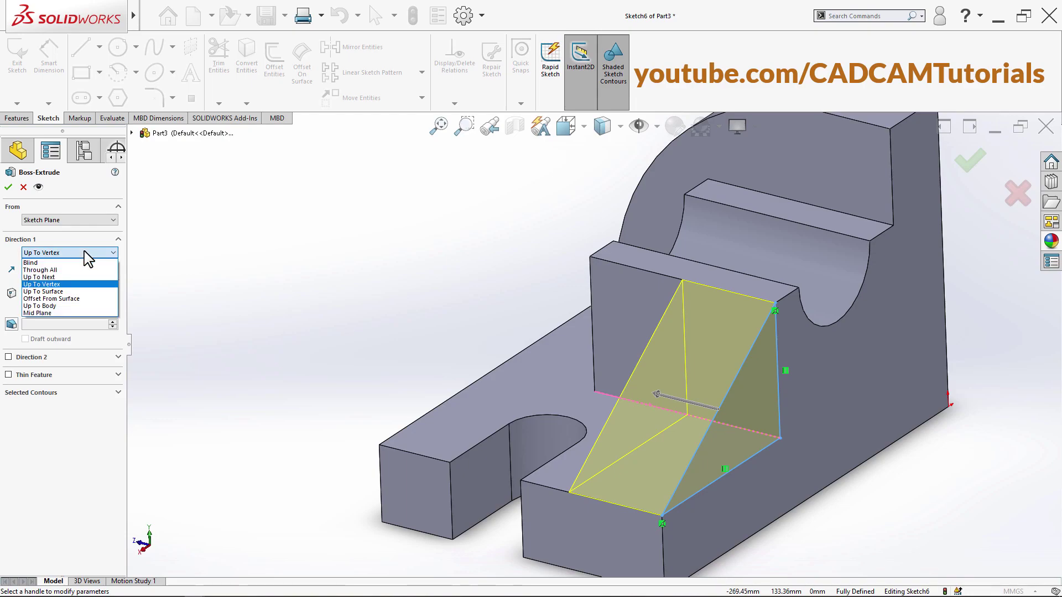
{"action": "left_click", "coordinate": [34, 262]}
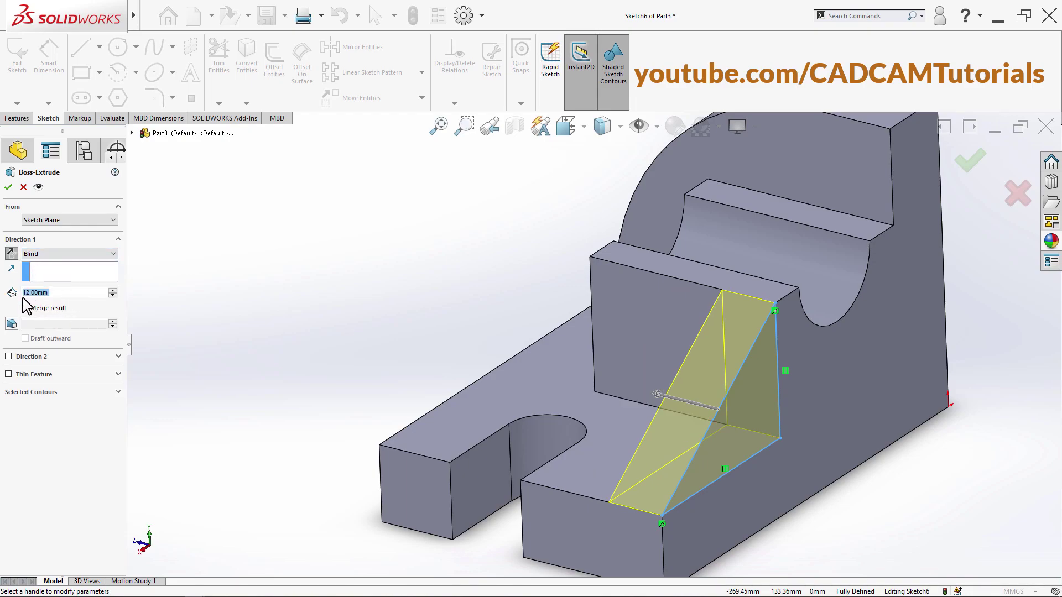
{"action": "left_click", "coordinate": [8, 186]}
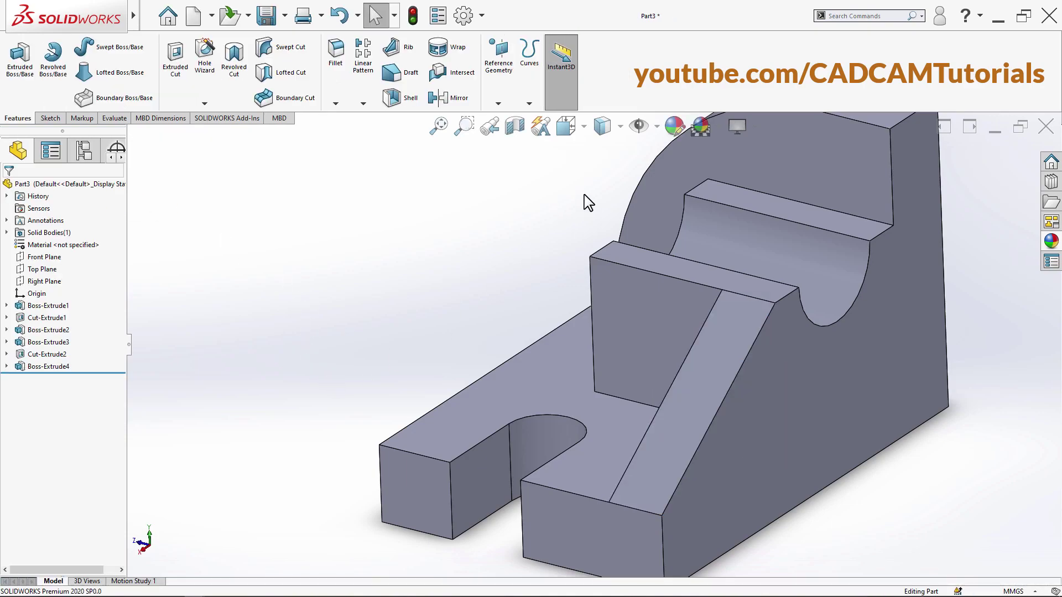
Switch to the isometric view and give the whole part a bright green appearance (RGB 0, 255, 0).
{"action": "left_click", "coordinate": [566, 126]}
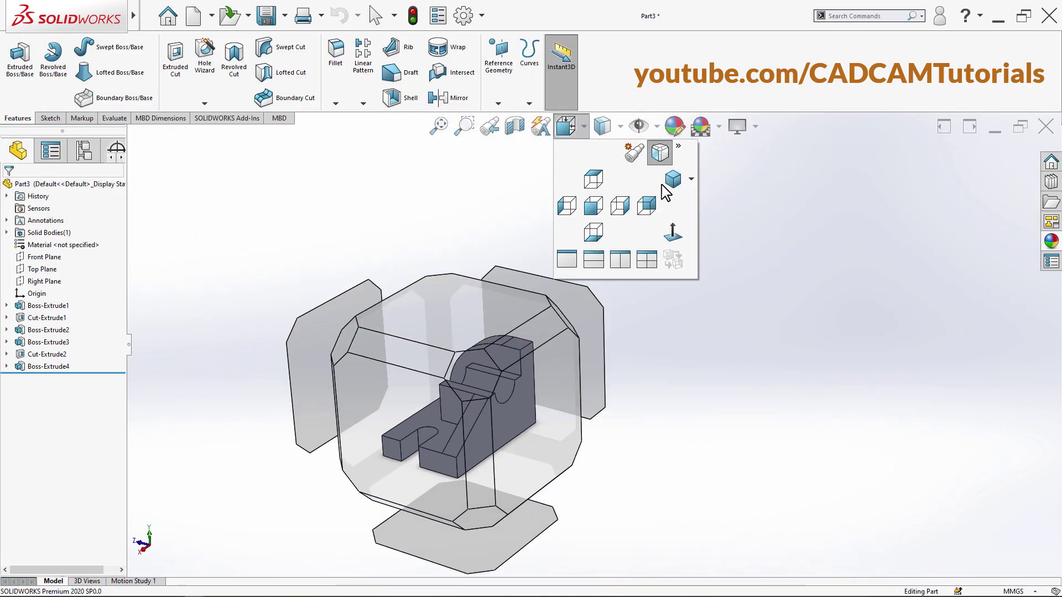
{"action": "left_click", "coordinate": [673, 180]}
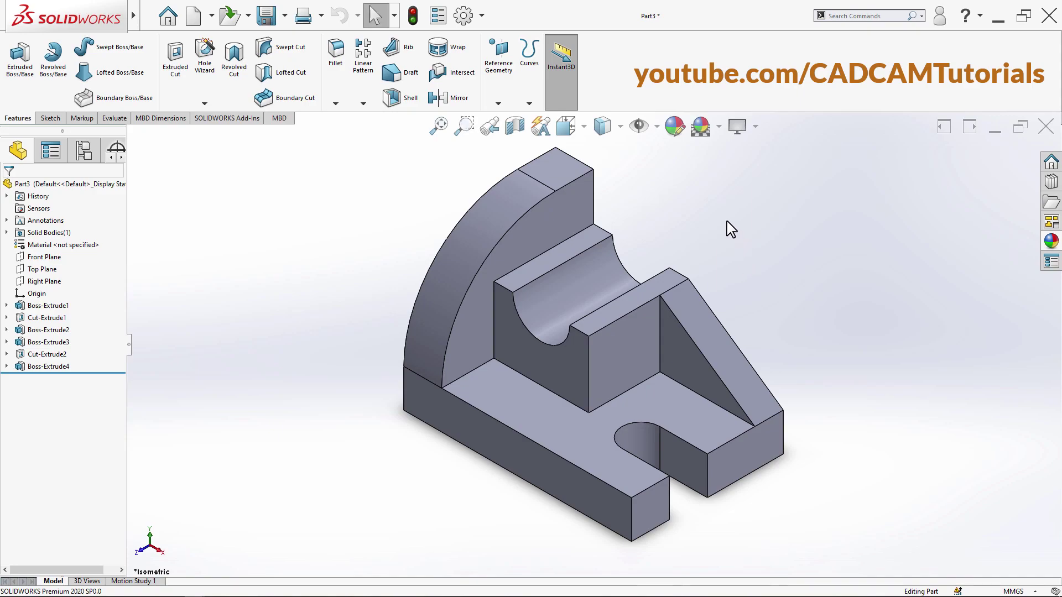
{"action": "left_click", "coordinate": [674, 131]}
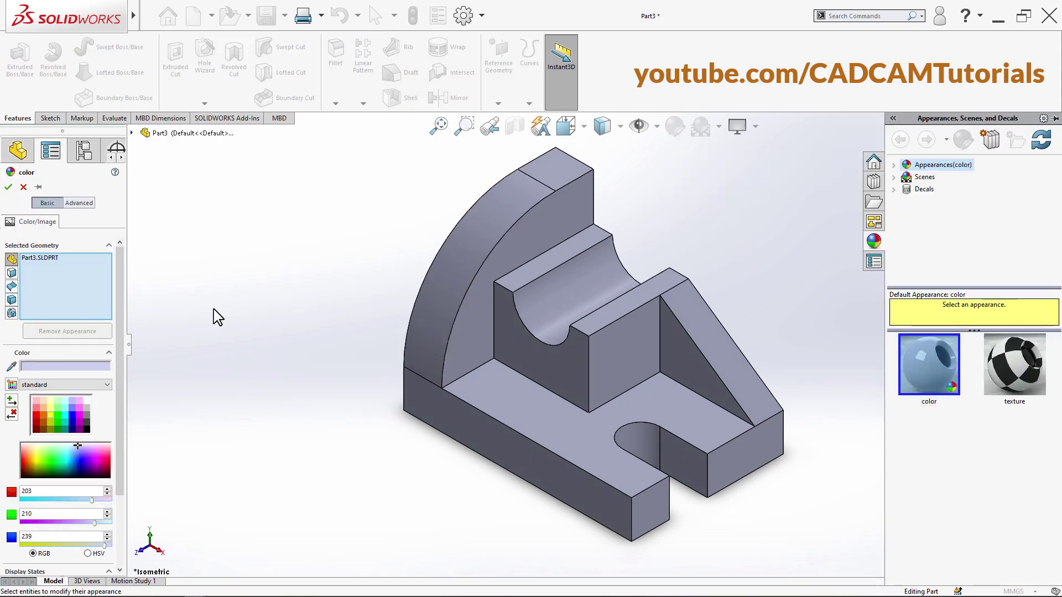
{"action": "left_click", "coordinate": [57, 415]}
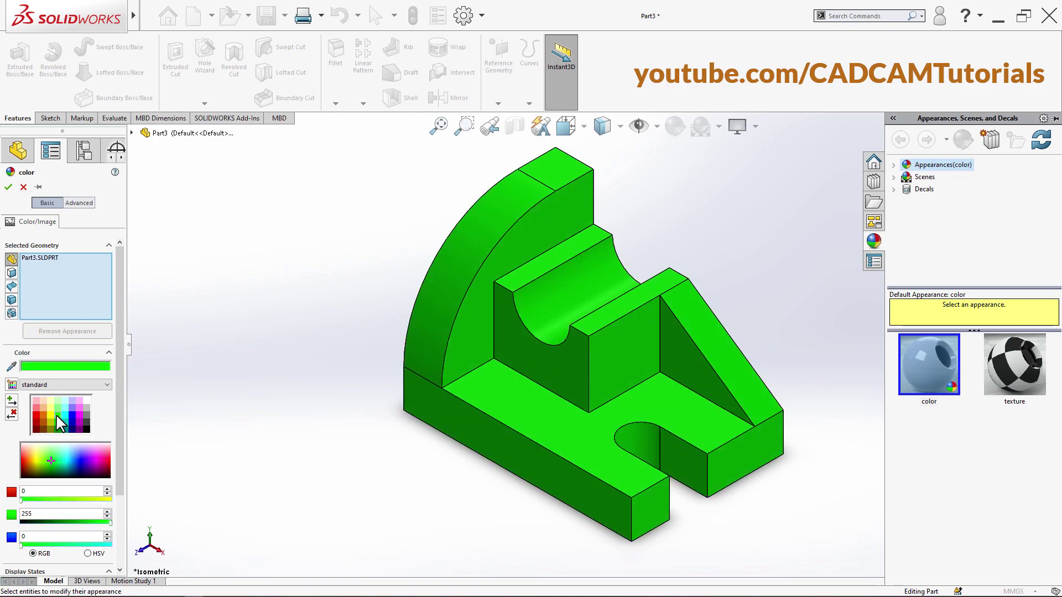
{"action": "left_click", "coordinate": [8, 187]}
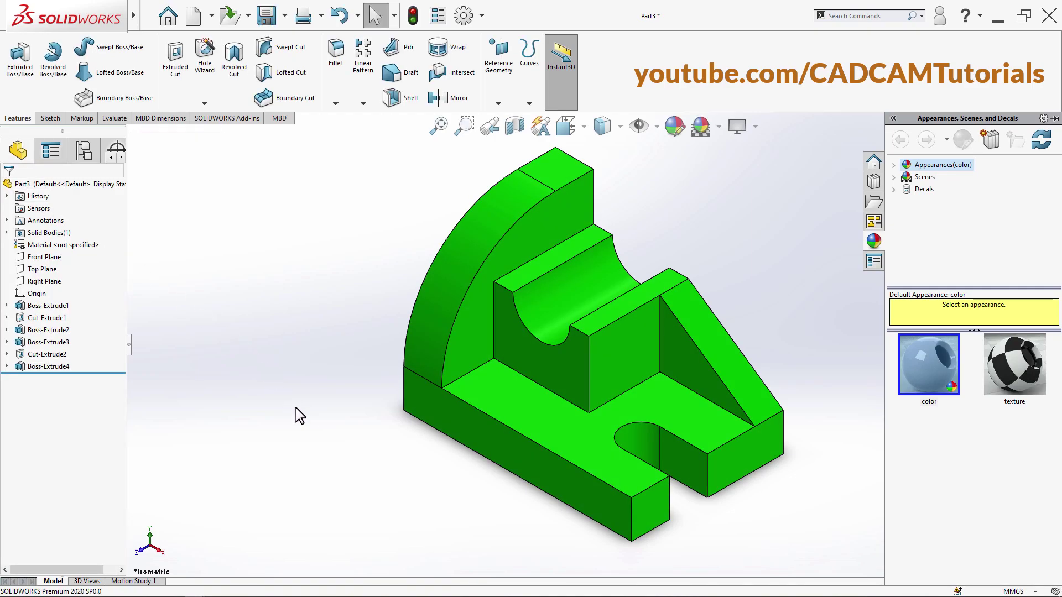